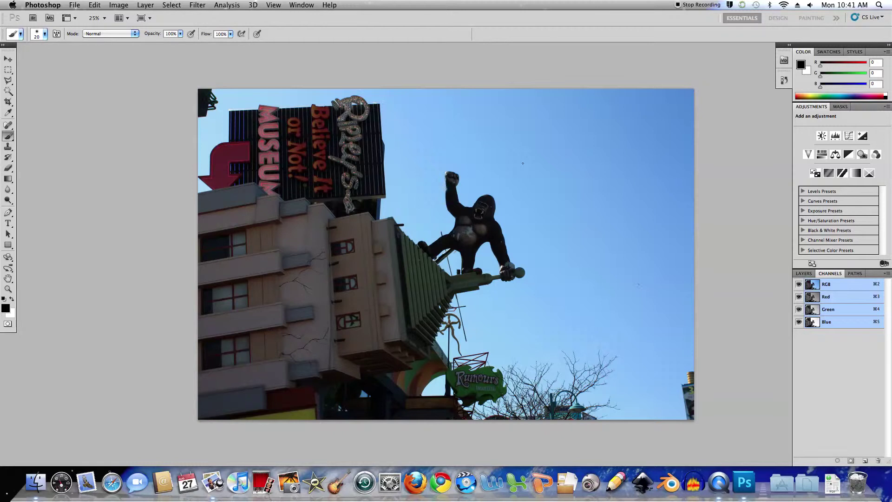
- Try a 1.68 Levels midtone brightening on the photo, then cancel it unapplied
key("super+l")
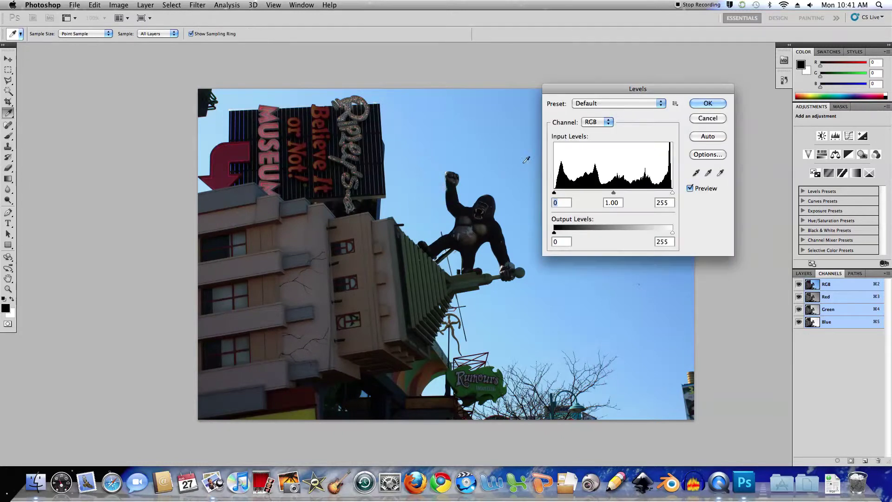
left_click_drag(613, 195, 591, 194)
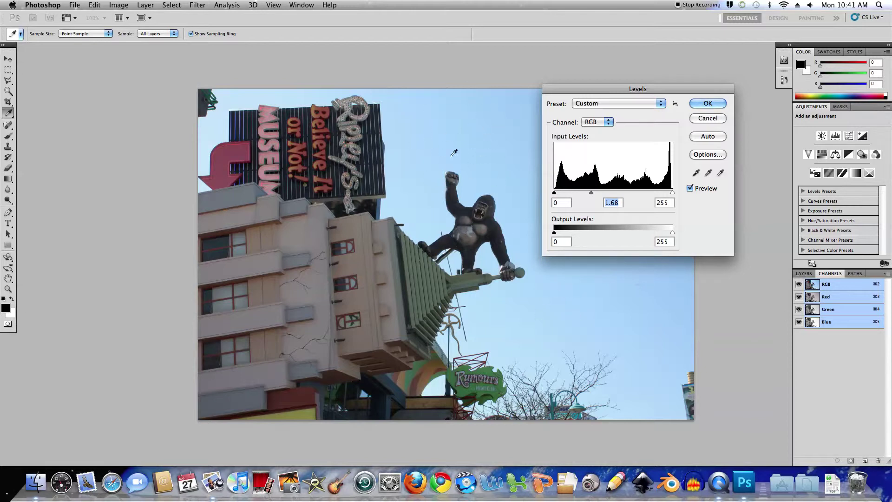
left_click(706, 119)
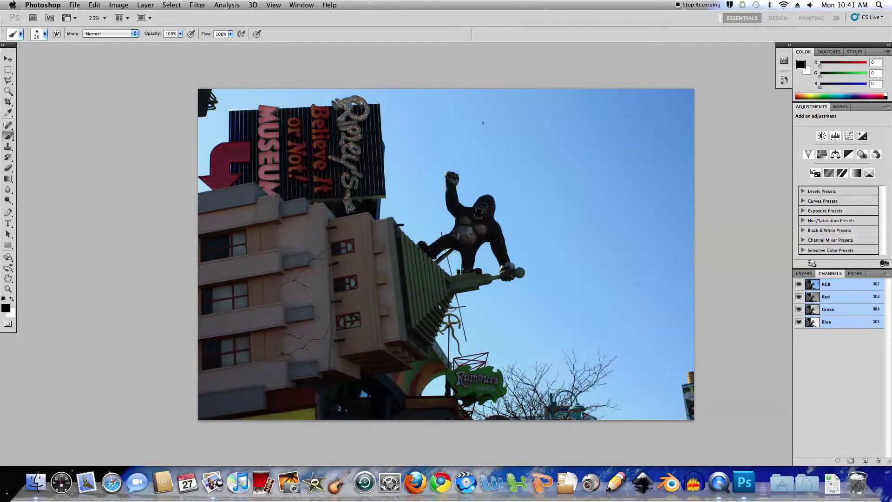
- Flip between IMG_3734.JPG and the brighter IMG_3734V2.jpg to compare, then close IMG_3734V2.jpg
key("f")
key("f")
key("f")
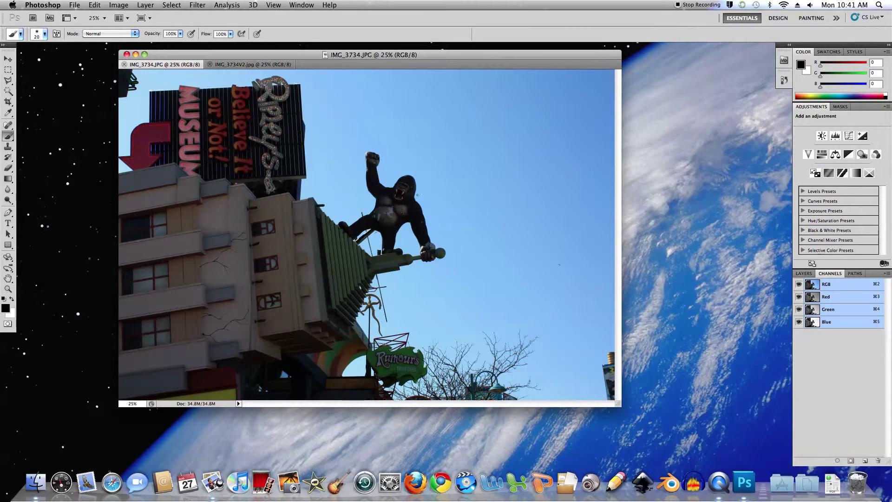
left_click(252, 65)
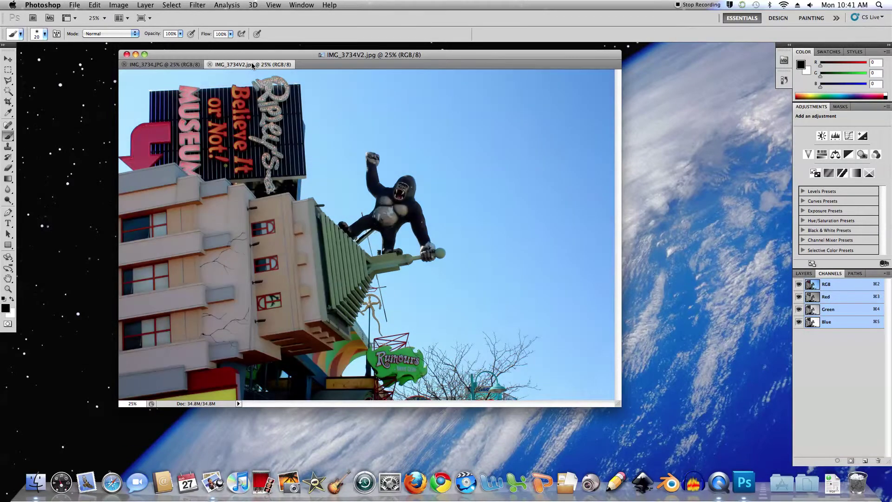
left_click(178, 65)
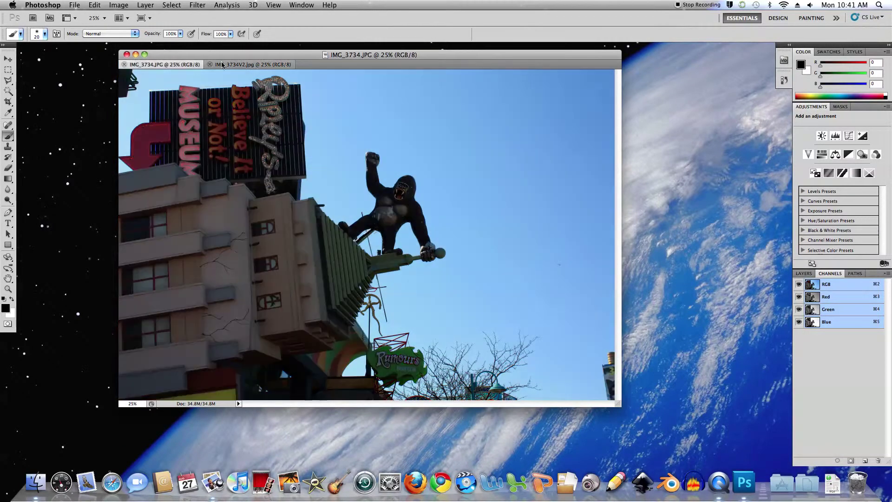
left_click(251, 65)
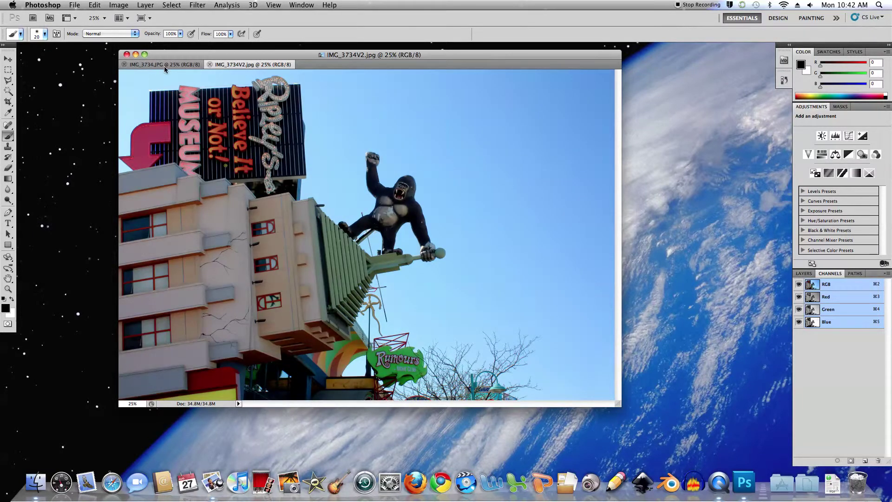
left_click(134, 65)
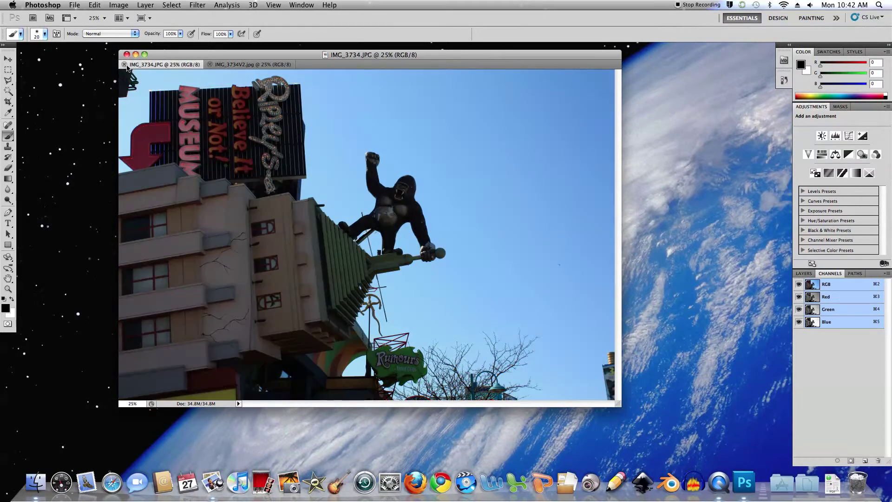
left_click(244, 66)
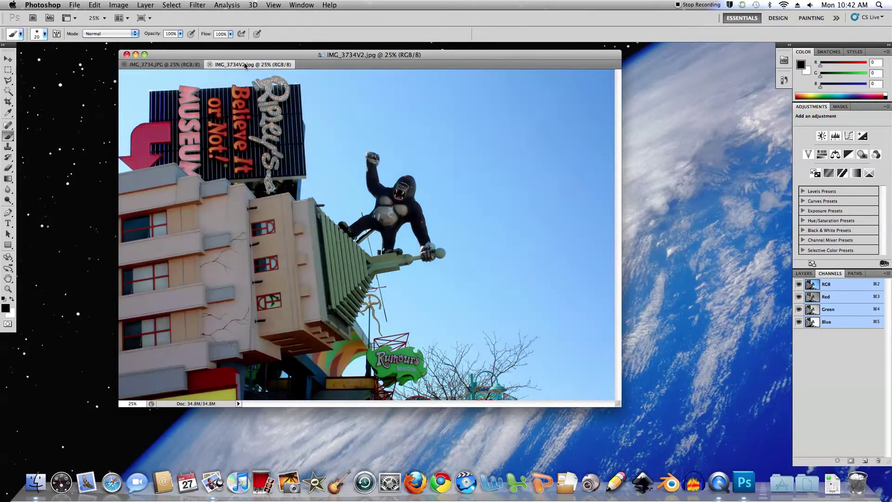
left_click(209, 65)
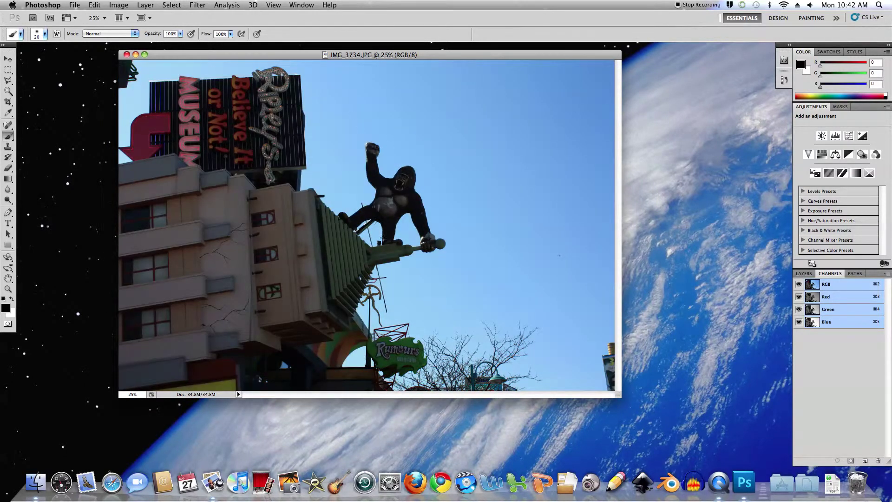
- Show IMG_3734.JPG full screen at 66.7% zoom, framed on the bare trees and Rumours sign
key("f")
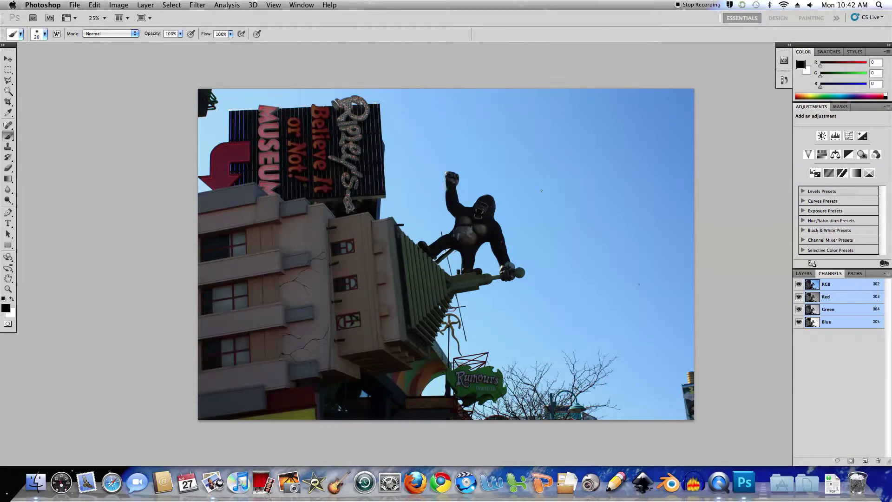
left_click_drag(586, 226, 518, 199)
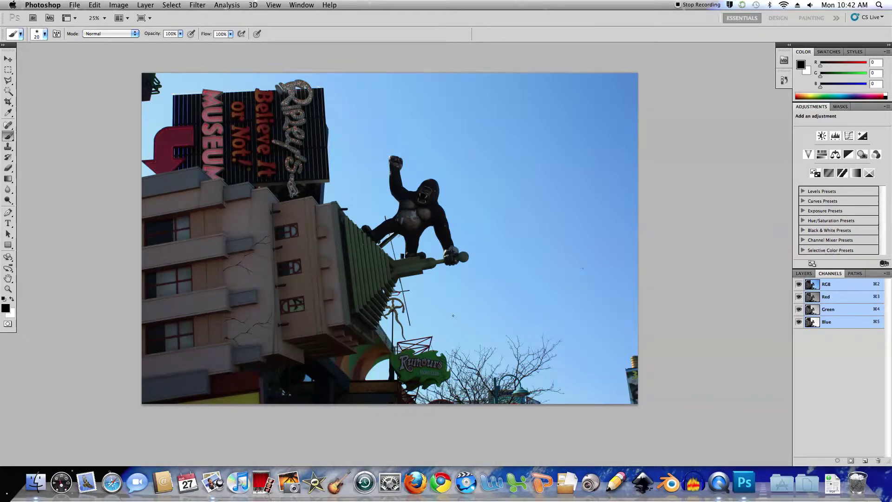
scroll(453, 316, "up", 1)
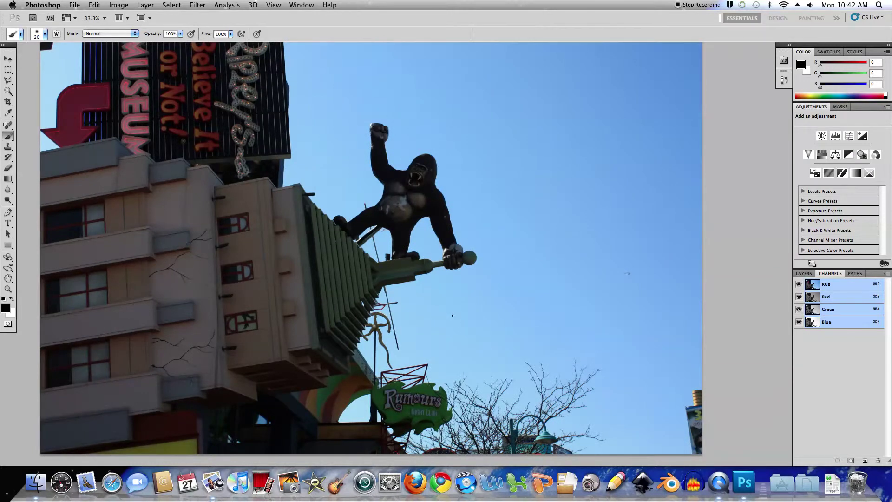
scroll(455, 319, "up", 2)
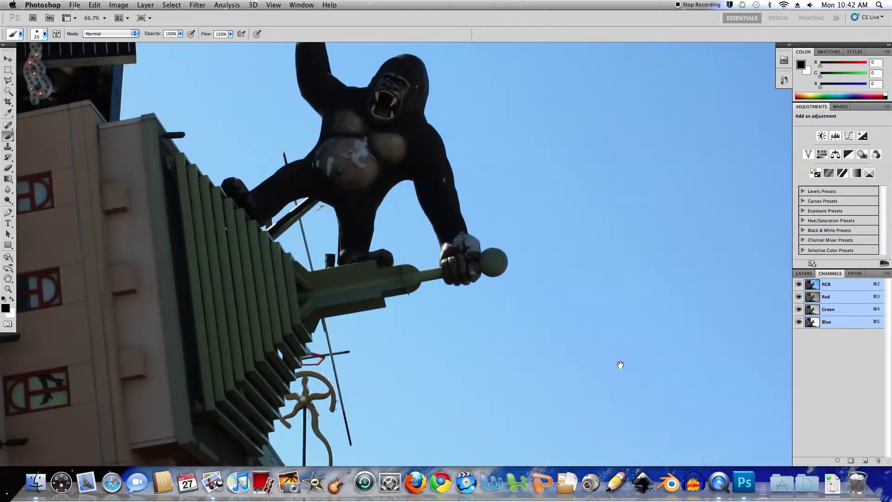
left_click_drag(634, 383, 486, 249)
left_click_drag(642, 355, 468, 238)
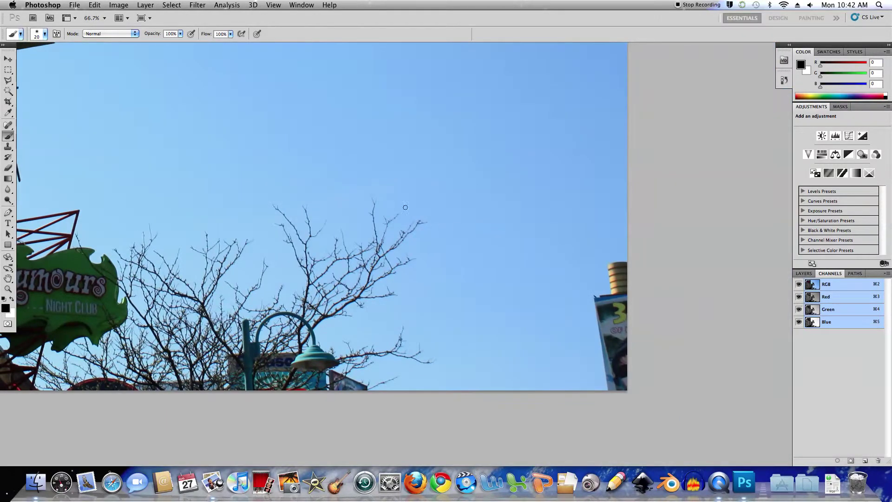
- Clone-stamp nearby sky over the dark object at the right edge beside the trees
left_click(7, 148)
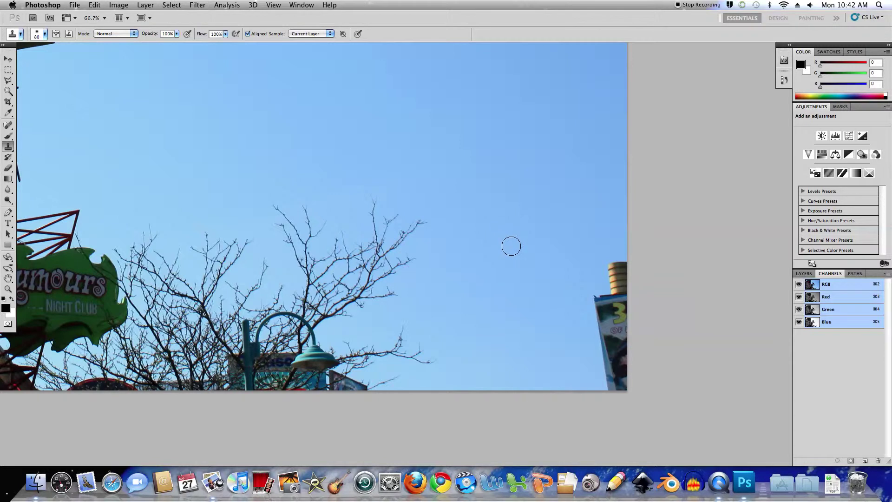
left_click(534, 284, "alt")
mouse_move(610, 286)
left_mouse_down()
mouse_move(619, 262)
mouse_move(625, 279)
mouse_move(598, 303)
mouse_move(601, 295)
mouse_move(610, 309)
mouse_move(600, 308)
mouse_move(604, 302)
mouse_move(629, 316)
mouse_move(621, 325)
mouse_move(604, 321)
mouse_move(607, 334)
mouse_move(578, 340)
mouse_move(569, 331)
mouse_move(581, 304)
mouse_move(589, 307)
mouse_move(612, 345)
left_mouse_up()
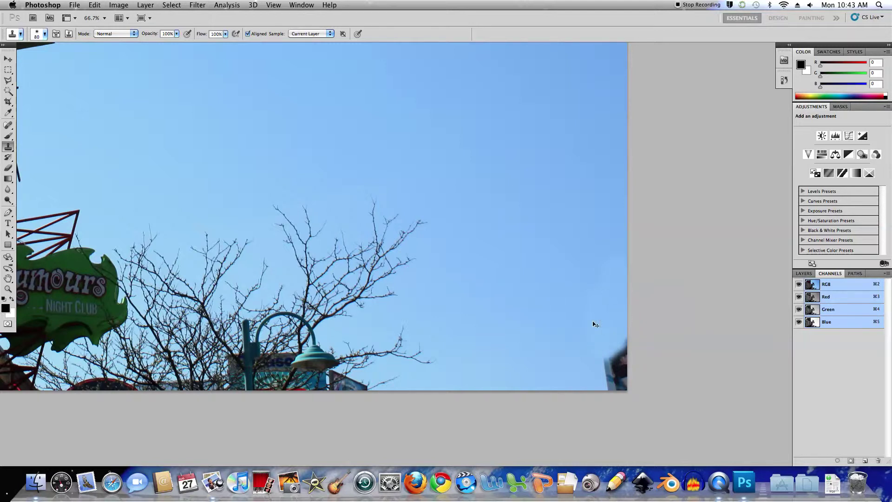
left_click(562, 318, "alt")
mouse_move(608, 365)
left_mouse_down()
mouse_move(598, 367)
mouse_move(624, 353)
left_mouse_up()
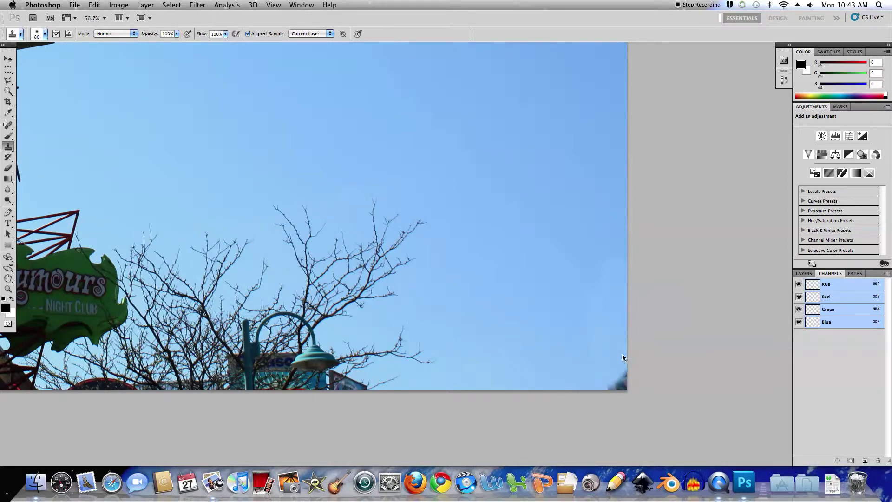
mouse_move(608, 382)
left_mouse_down()
mouse_move(629, 380)
mouse_move(616, 367)
left_mouse_up()
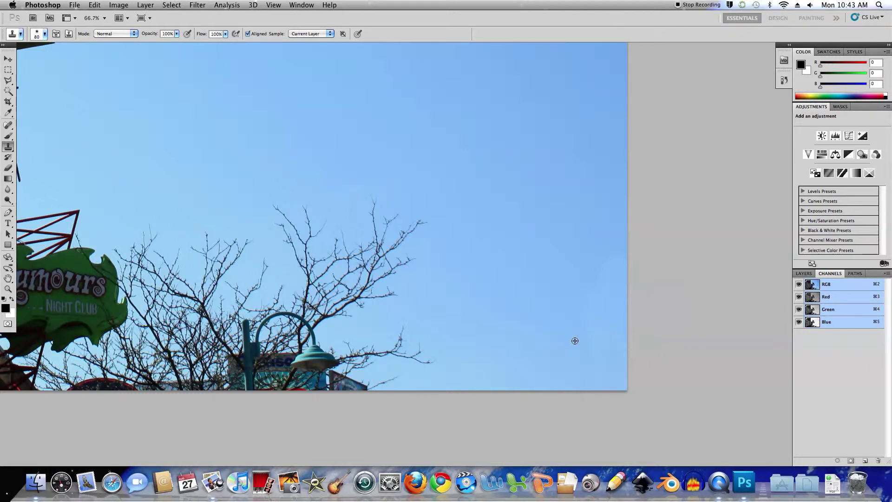
left_click(599, 292)
left_click_drag(622, 281, 595, 323)
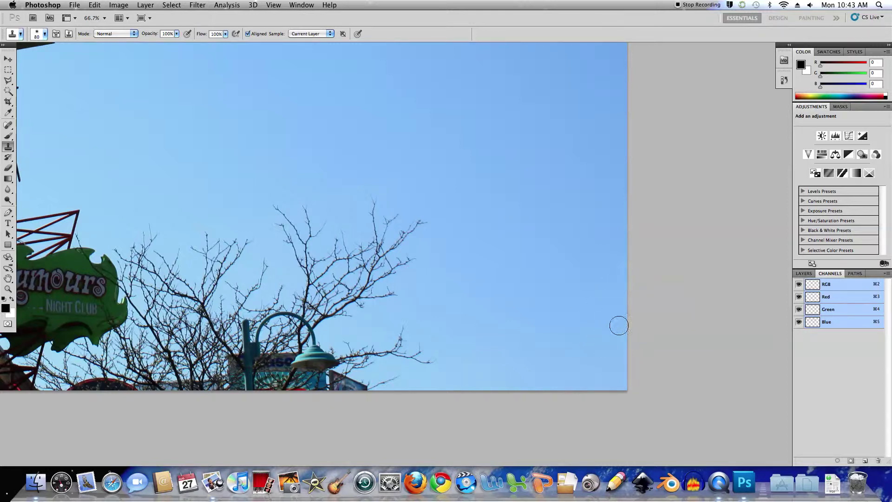
left_click_drag(247, 180, 452, 255)
- Clone adjacent sky over the green neon loops and dark object in the top-left corner
scroll(399, 294, "up", 10)
scroll(399, 294, "left", 10)
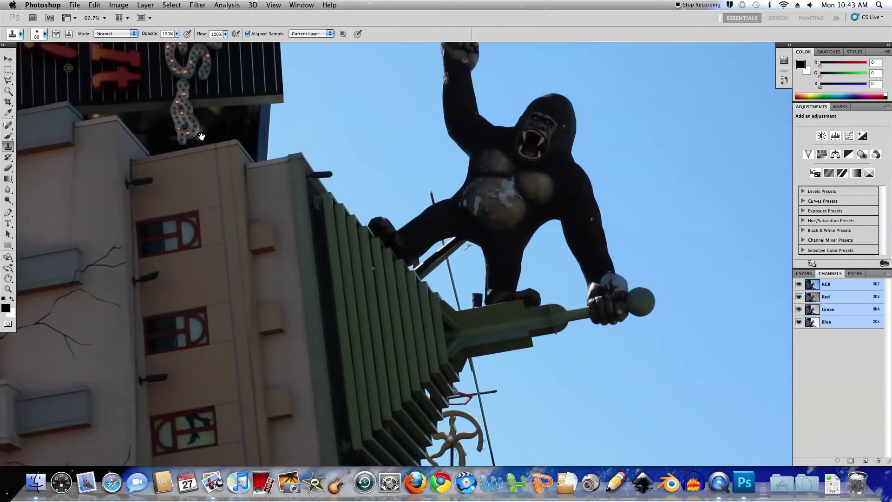
scroll(365, 282, "up", 3)
scroll(365, 282, "left", 3)
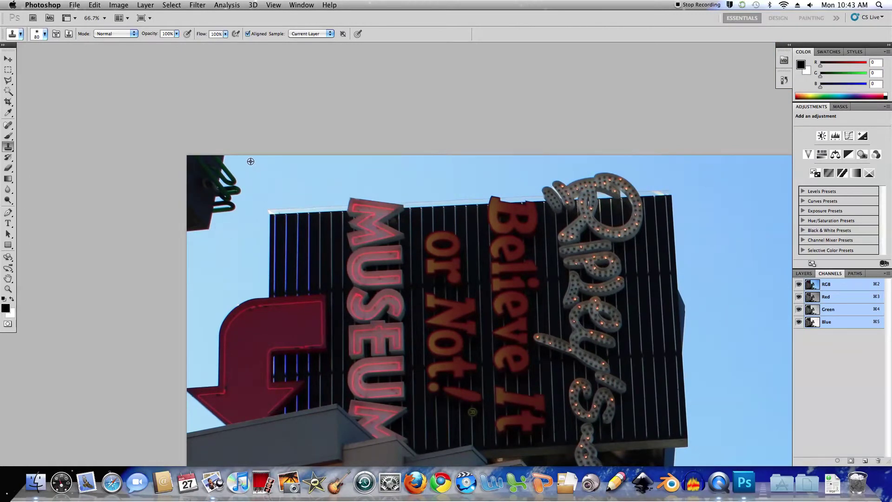
mouse_move(233, 163)
left_mouse_down()
mouse_move(215, 162)
mouse_move(220, 155)
mouse_move(230, 186)
mouse_move(220, 185)
mouse_move(247, 169)
mouse_move(219, 154)
mouse_move(193, 160)
left_mouse_up()
left_click(254, 176, "alt")
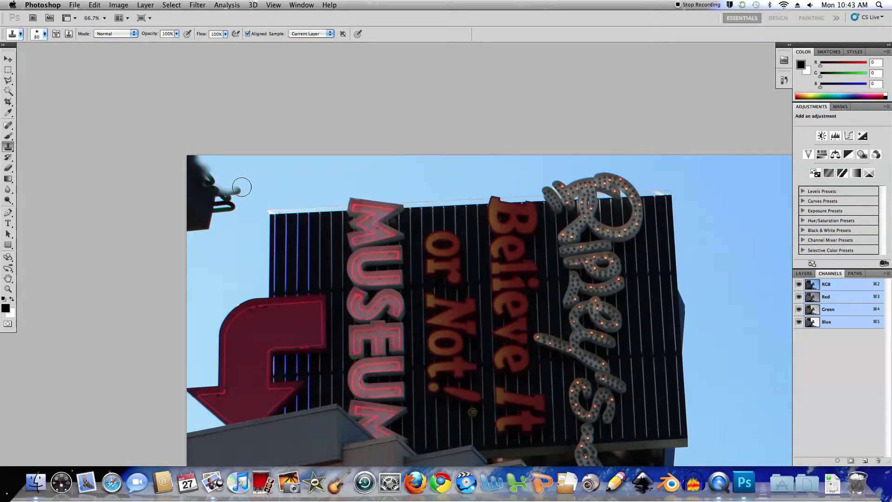
mouse_move(239, 183)
left_mouse_down()
mouse_move(213, 196)
mouse_move(215, 181)
mouse_move(209, 190)
mouse_move(199, 173)
mouse_move(208, 165)
mouse_move(196, 164)
mouse_move(195, 174)
mouse_move(191, 152)
left_mouse_up()
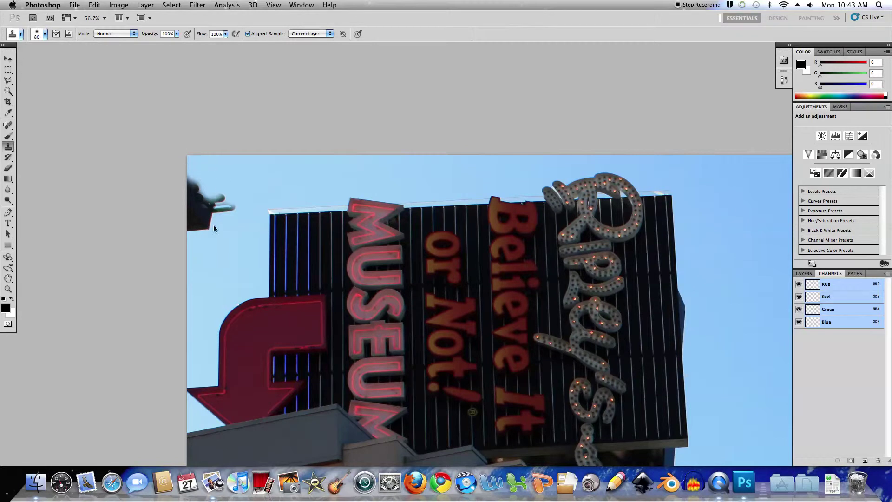
mouse_move(224, 207)
left_mouse_down()
mouse_move(199, 227)
mouse_move(189, 215)
mouse_move(191, 225)
mouse_move(195, 211)
mouse_move(223, 199)
mouse_move(202, 215)
mouse_move(193, 179)
left_mouse_up()
left_click(234, 198, "alt")
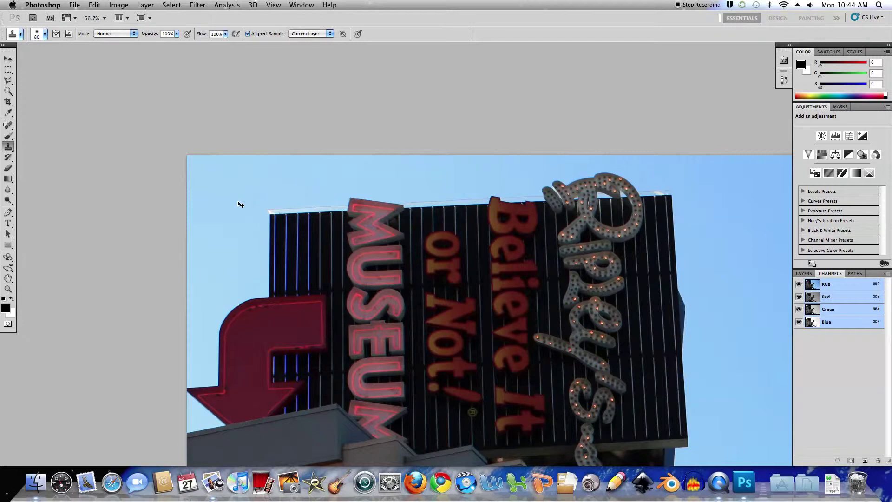
- Zoom out to the whole photo and clone sky over the dark speck near the gorilla, undoing stray marks
key("super+minus")
key("super+minus")
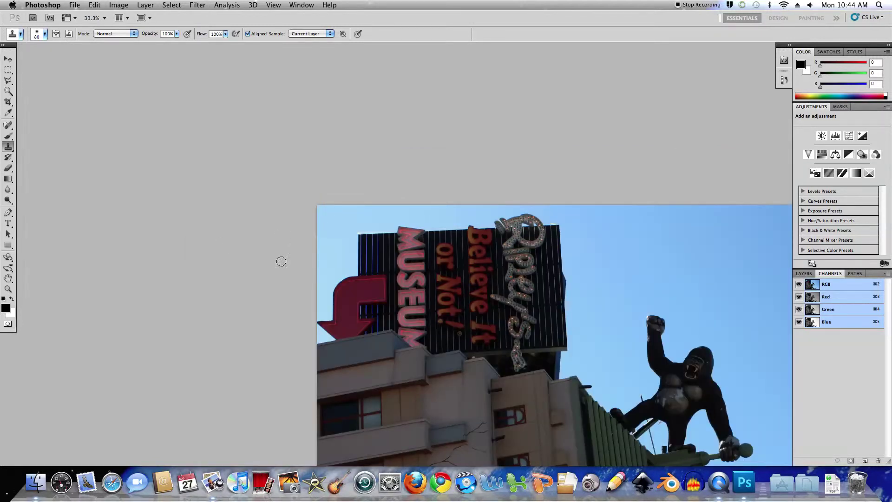
left_click_drag(406, 261, 238, 143)
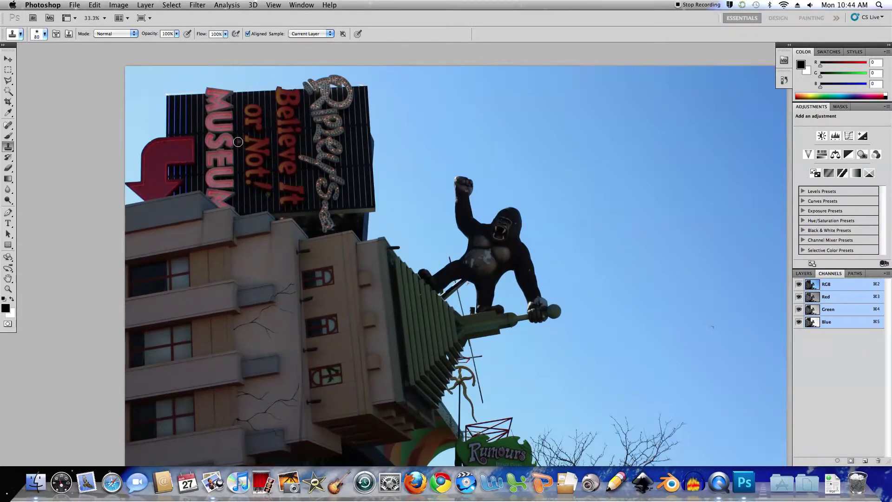
key("super+minus")
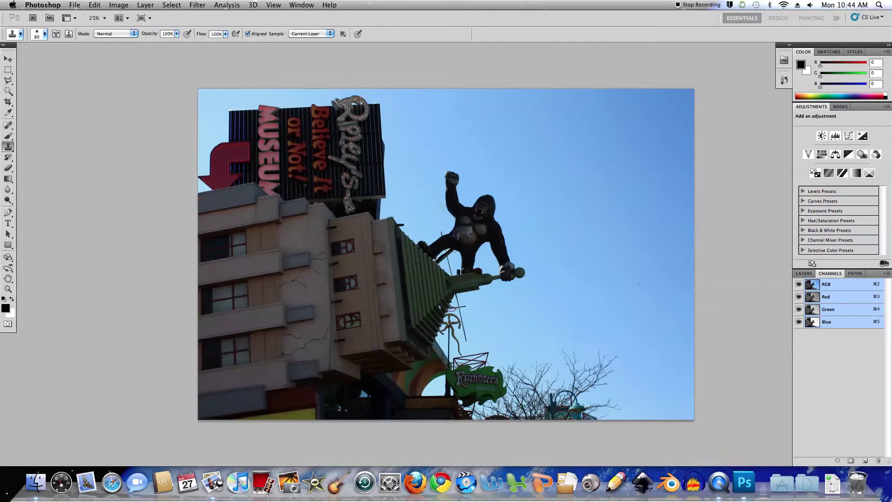
left_click(481, 252)
key("super+z")
- Toggle between the Layers and Channels panels and check the Window menu without changes
left_click(804, 273)
left_click(830, 274)
left_click(302, 5)
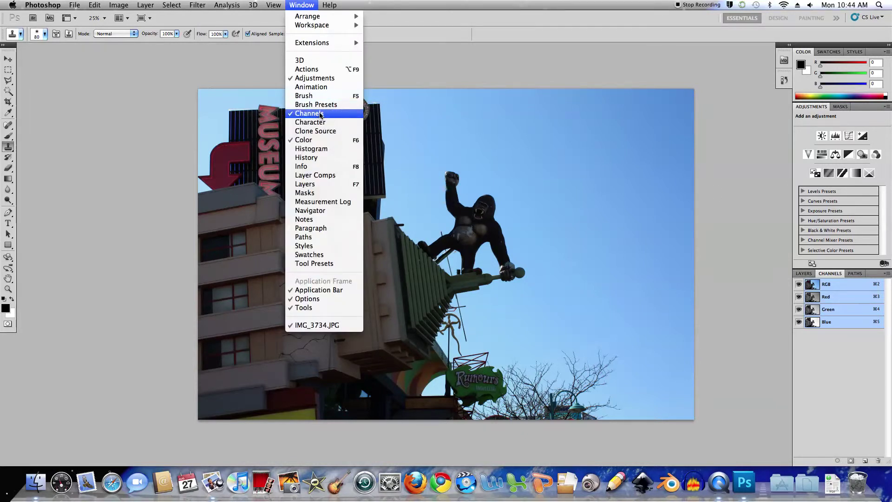
left_click(729, 138)
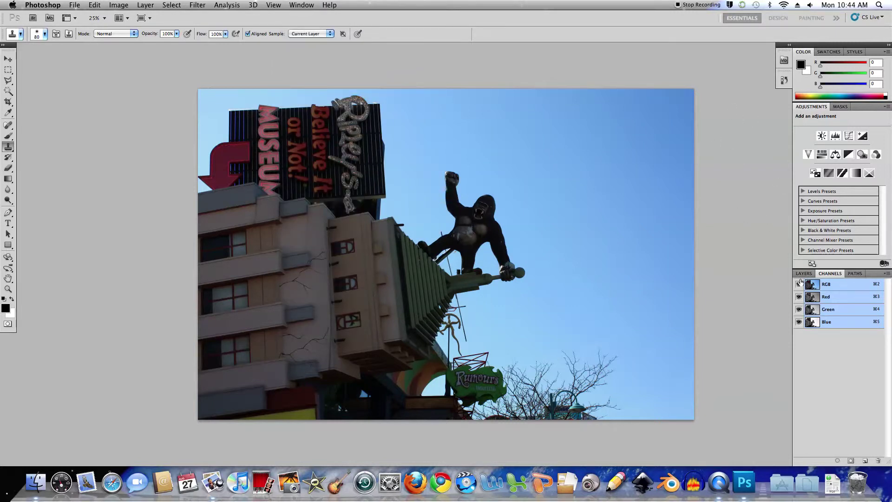
- View the Red, Green and Blue channels one by one against the RGB composite
left_click(837, 298)
left_click(840, 309)
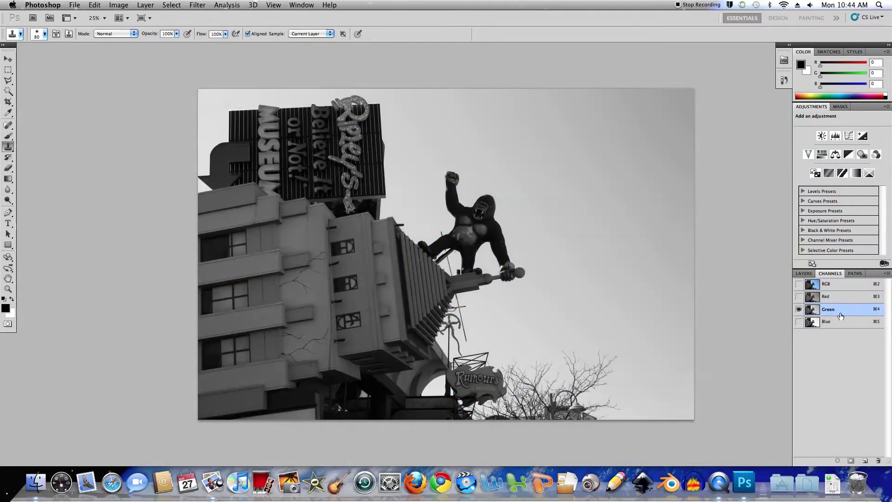
left_click(843, 322)
left_click(826, 286)
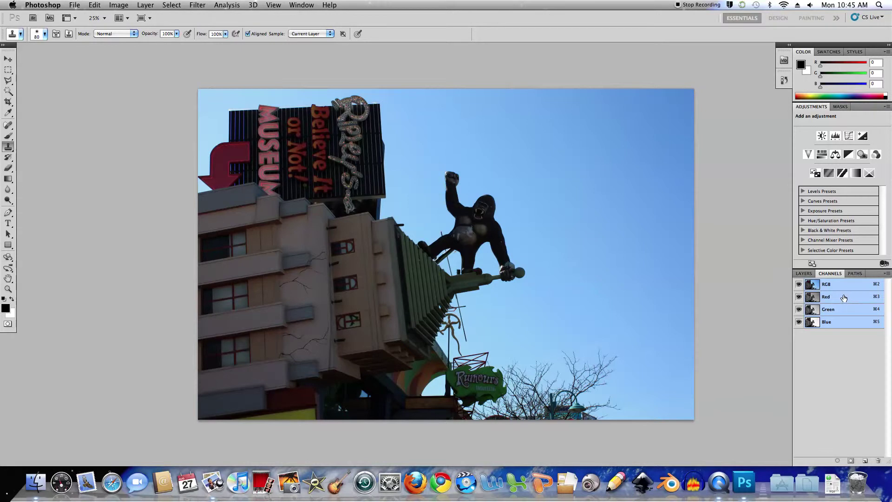
left_click(844, 297)
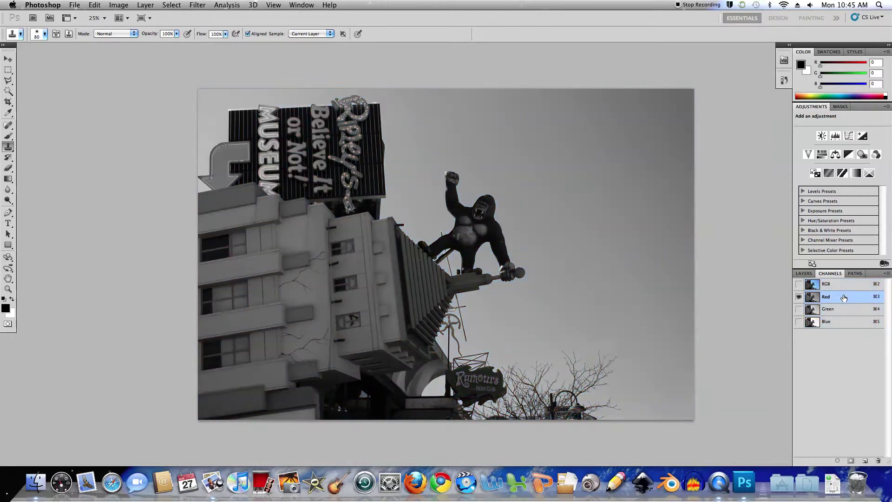
left_click(845, 309)
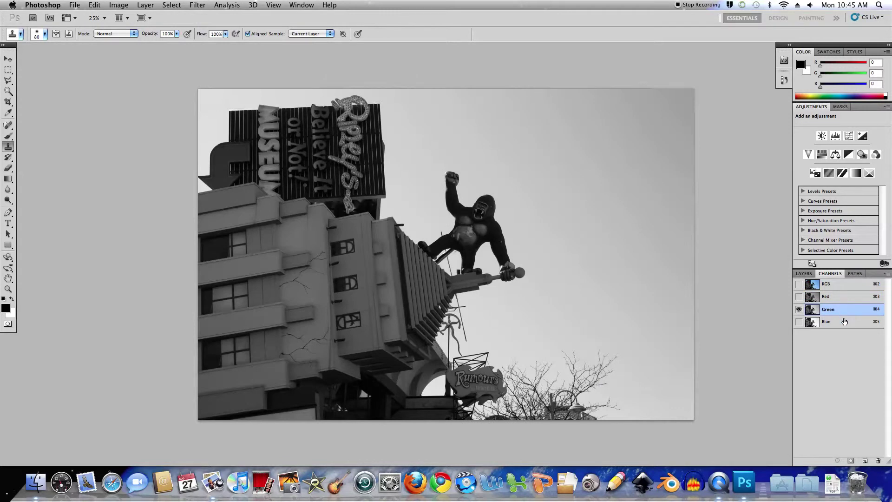
left_click(844, 322)
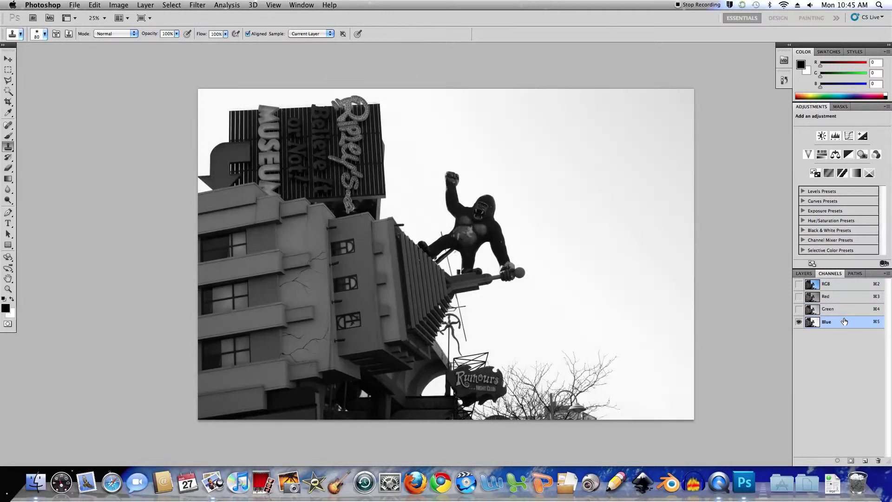
- Recheck the Red and Green channels and settle on the Blue channel
left_click(844, 310)
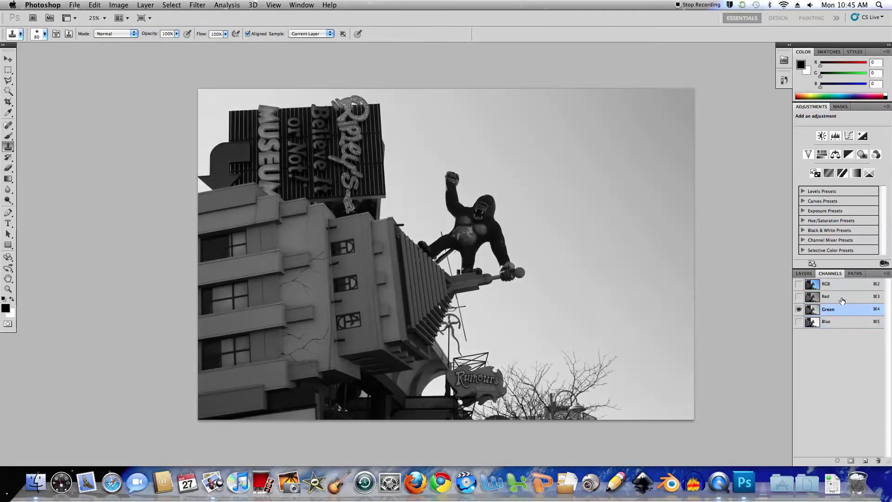
left_click(844, 298)
left_click(845, 310)
left_click(843, 321)
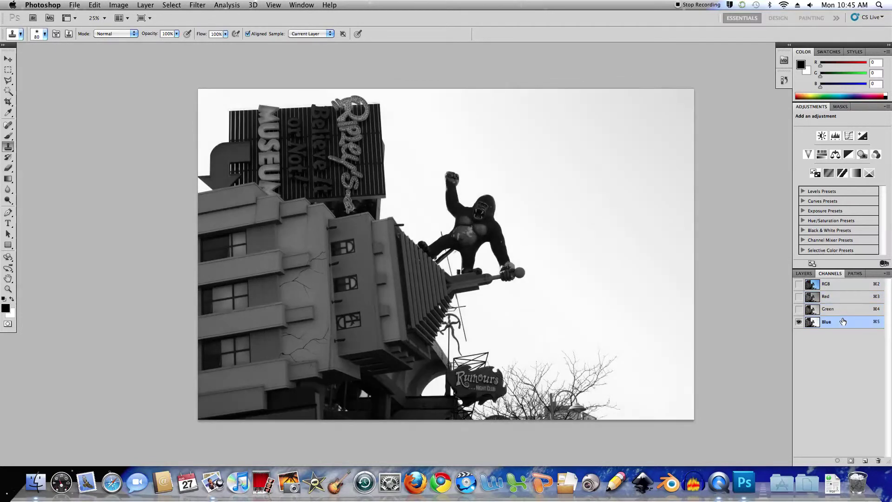
left_click(841, 298)
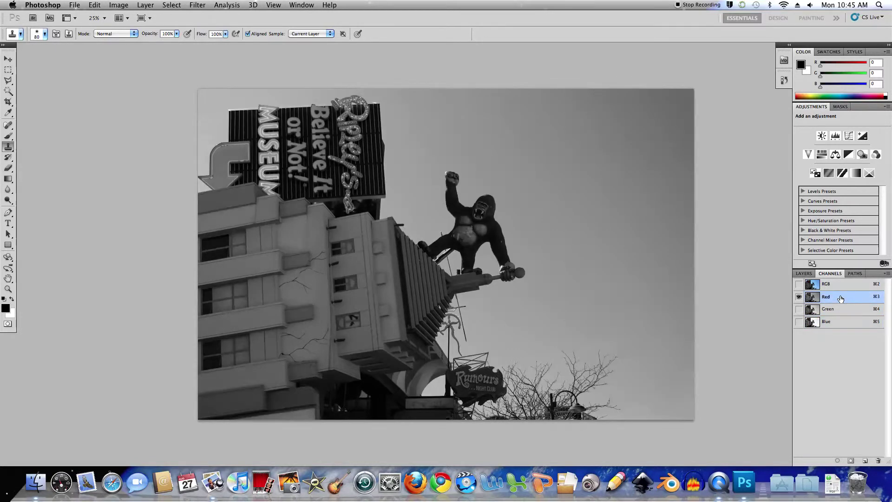
left_click(843, 309)
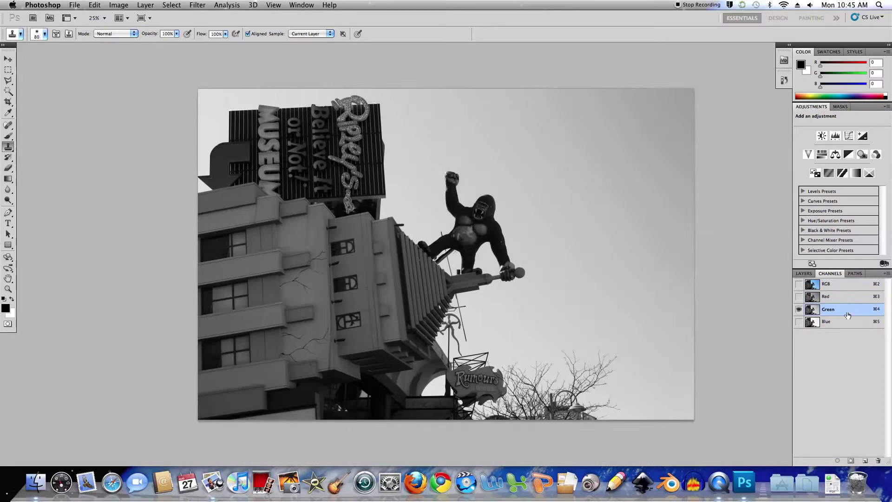
left_click(843, 322)
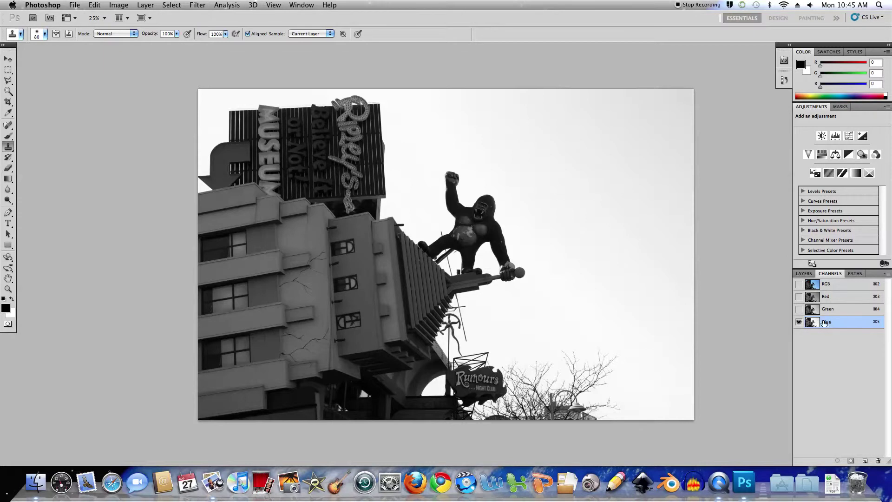
- Duplicate the Blue channel as Blue copy and display only that copy
left_click_drag(816, 322, 866, 461)
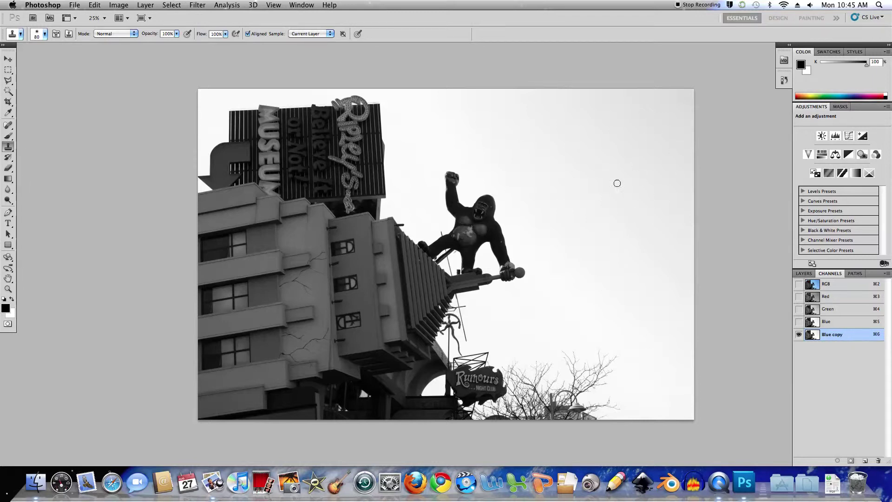
left_click(835, 285)
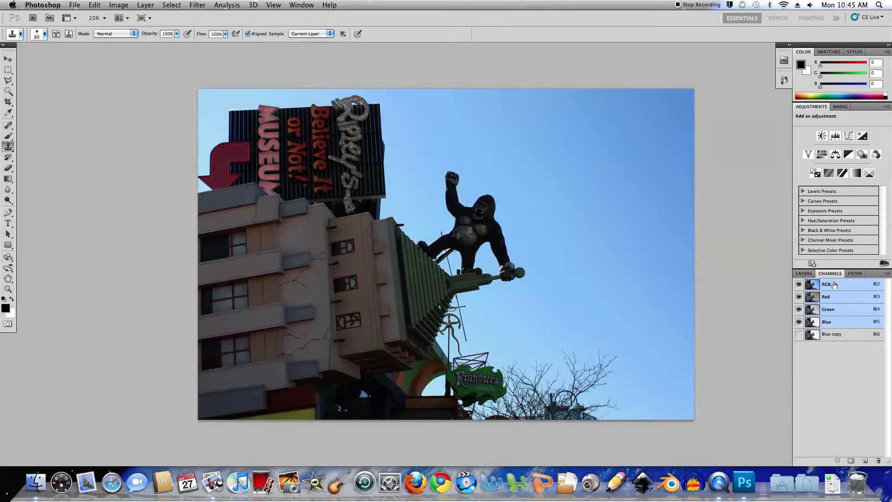
left_click(848, 335)
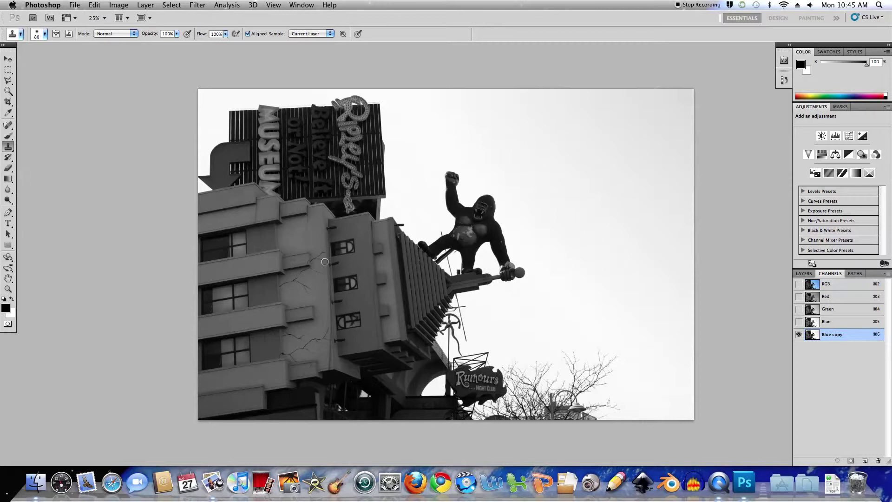
- Apply Levels 122, 1.00, 213 to the Blue copy channel for a black silhouette on white sky
left_click(119, 5)
mouse_move(136, 37)
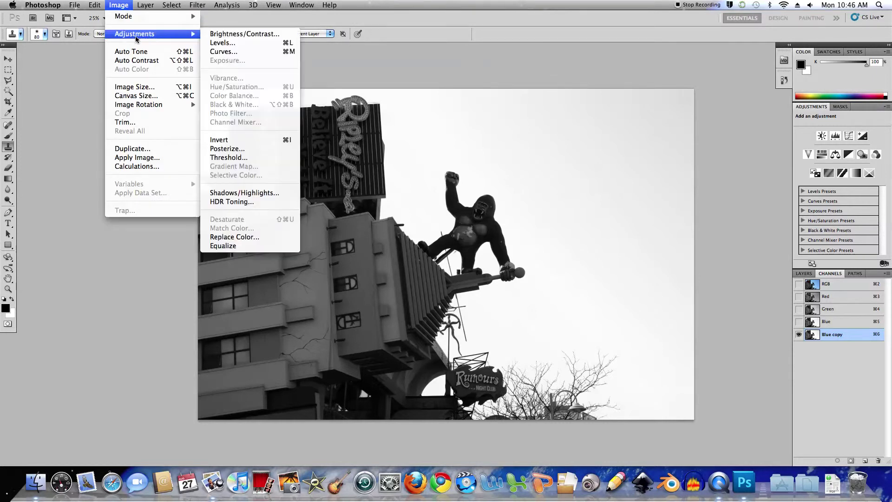
left_click(221, 42)
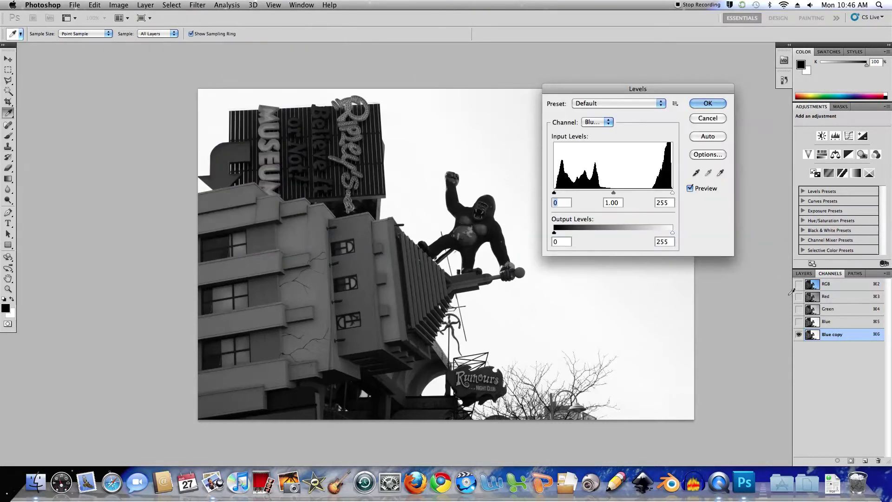
left_click_drag(555, 193, 612, 197)
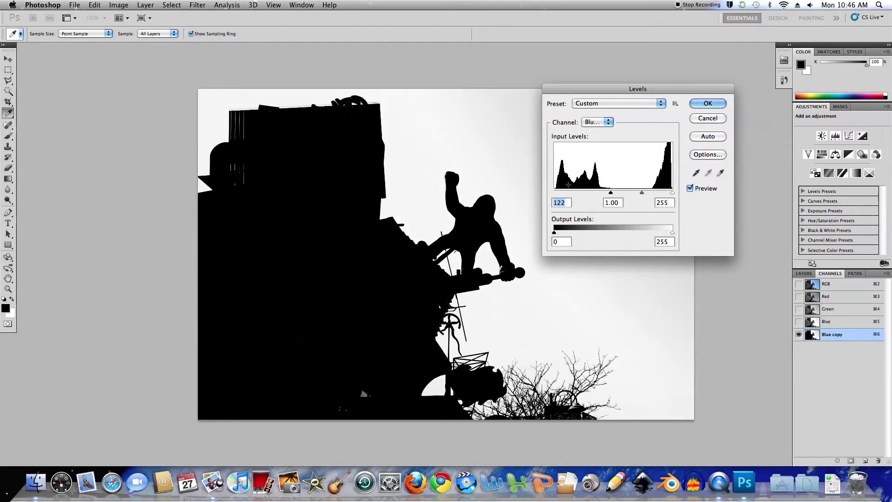
left_click_drag(672, 194, 653, 194)
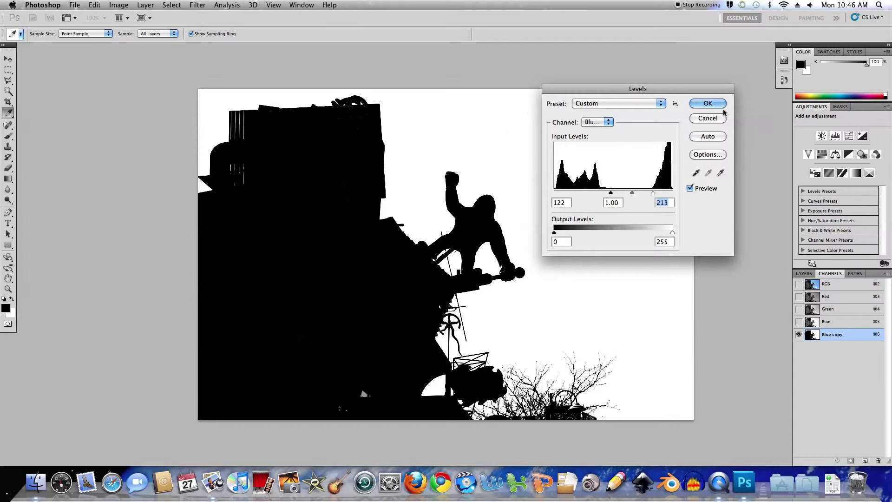
left_click(703, 104)
key("s")
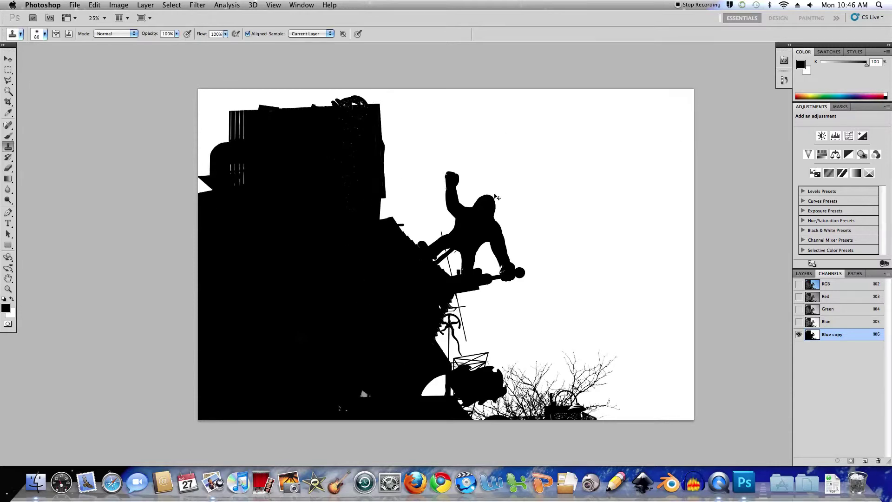
- Zoom into the top-left and paint the stray light speckles black with an enlarged brush
key("super+plus")
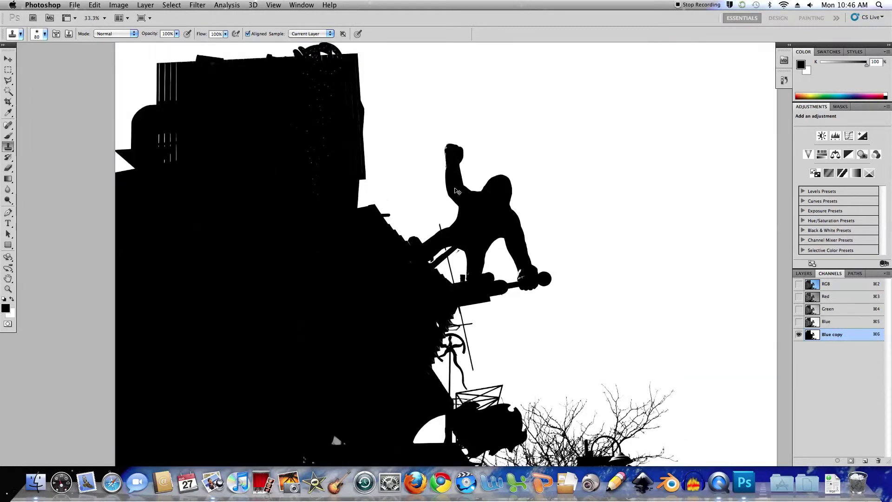
left_click_drag(306, 136, 345, 203)
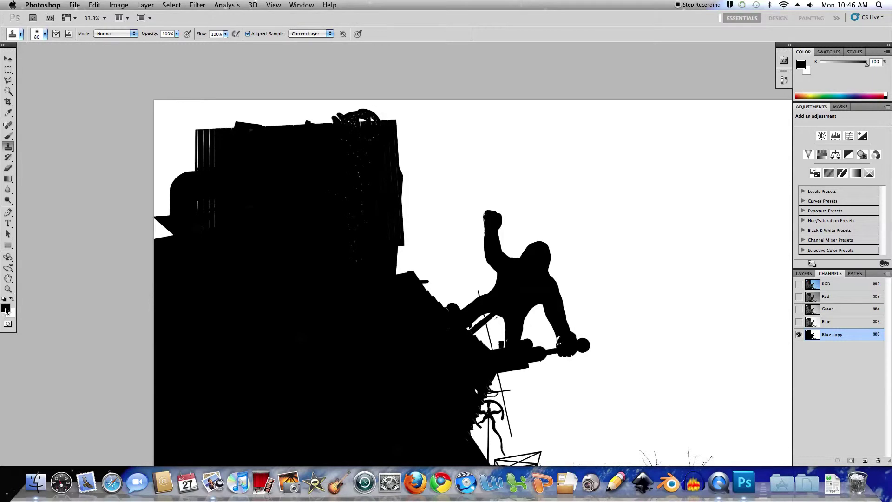
left_click(8, 136)
key("bracketright")
key("bracketright")
key("bracketright")
key("bracketright")
key("bracketright")
key("bracketright")
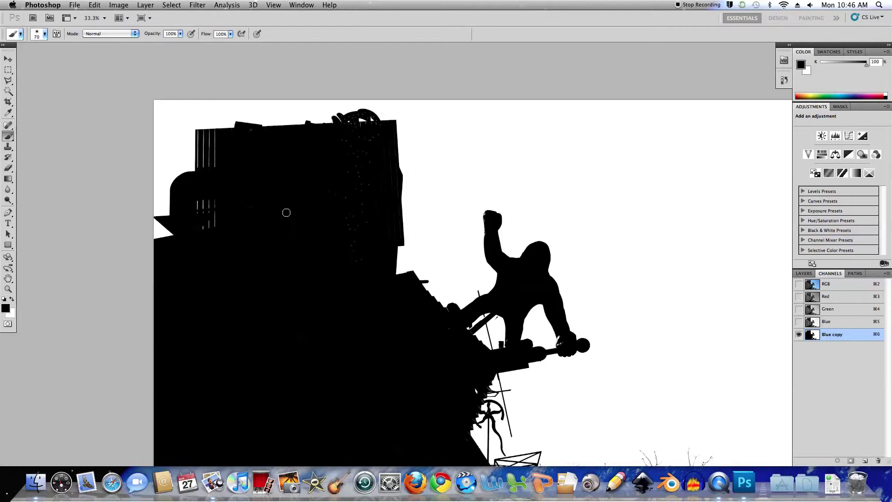
key("bracketright")
key("bracketright")
mouse_move(366, 243)
left_mouse_down()
mouse_move(351, 211)
mouse_move(362, 224)
left_mouse_up()
- Paint the remaining white specks, window stripes and stripe ends on the building black
scroll(372, 354, "down", 5)
mouse_move(353, 408)
left_mouse_down()
mouse_move(349, 420)
mouse_move(363, 424)
left_mouse_up()
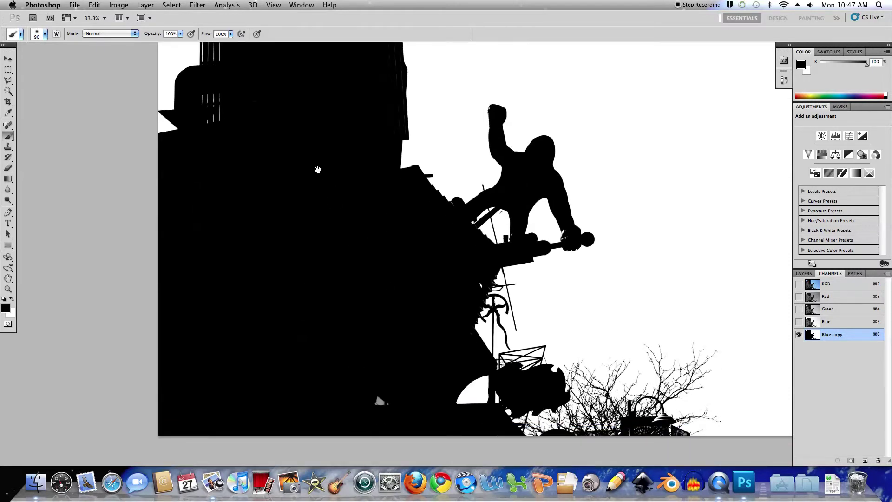
scroll(325, 196, "up", 5)
scroll(325, 195, "left", 2)
mouse_move(244, 217)
left_mouse_down()
mouse_move(248, 207)
mouse_move(236, 212)
left_mouse_up()
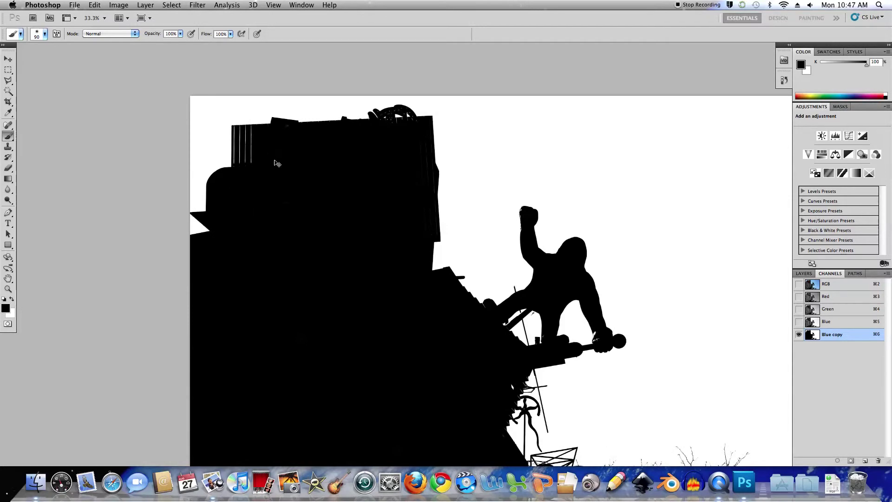
key("super+equal")
key("super+equal")
left_click_drag(127, 114, 292, 243)
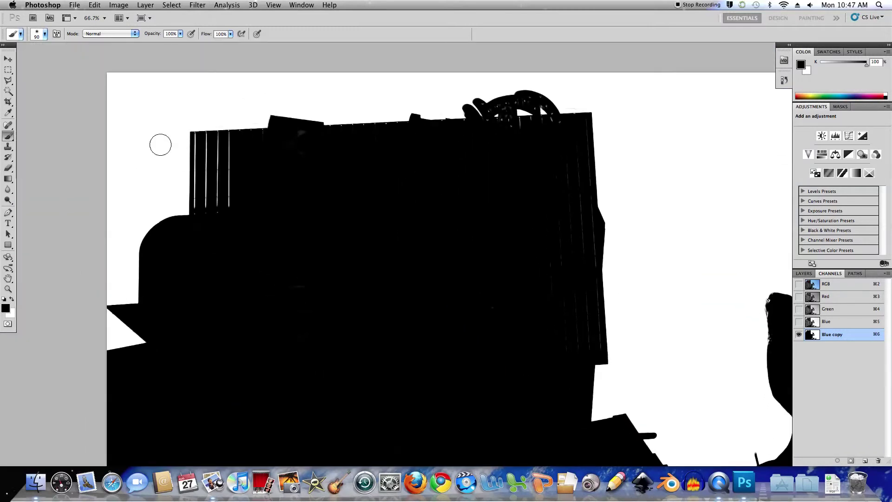
mouse_move(231, 203)
left_mouse_down()
mouse_move(225, 214)
mouse_move(219, 169)
mouse_move(233, 168)
left_mouse_up()
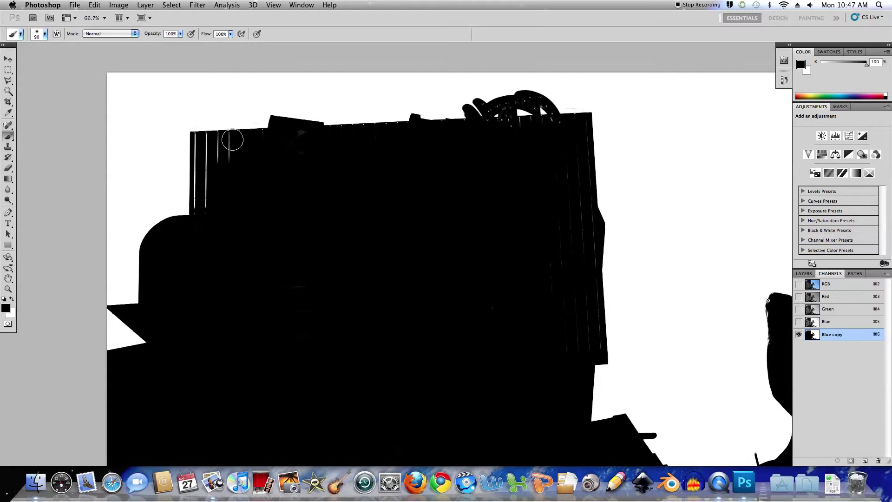
- Outline the streaked upper-left corner of the building with a Polygonal Lasso selection
left_click(9, 81)
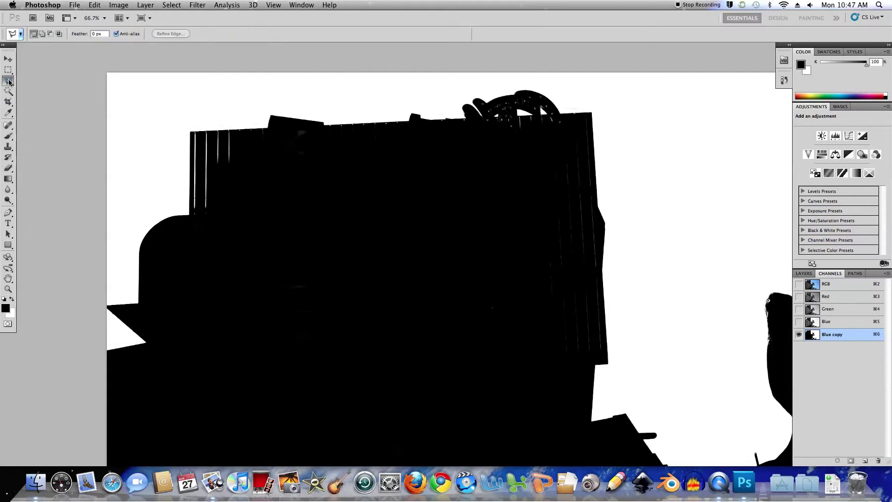
left_click(242, 126)
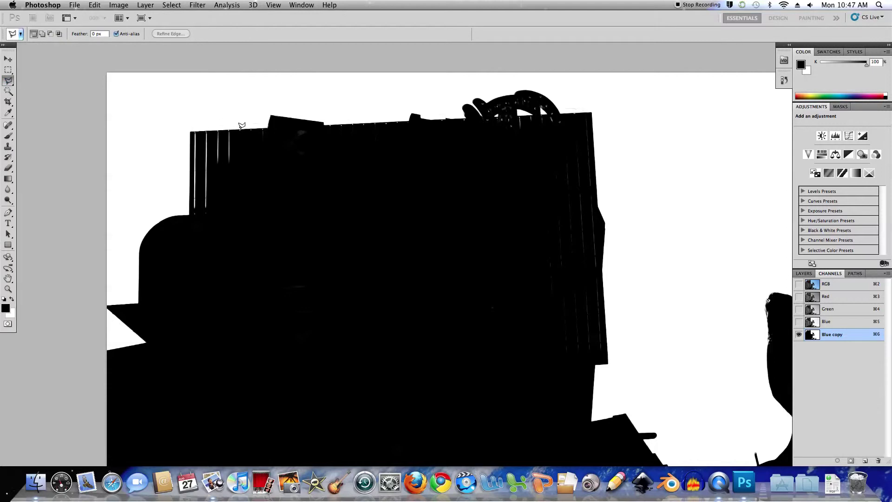
left_click(191, 129)
left_click(190, 222)
left_click(226, 224)
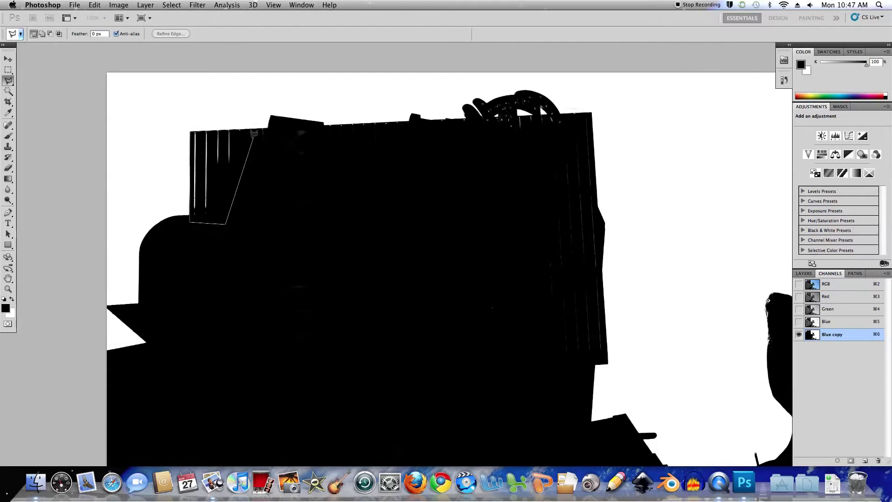
left_click(253, 137)
left_click(243, 125)
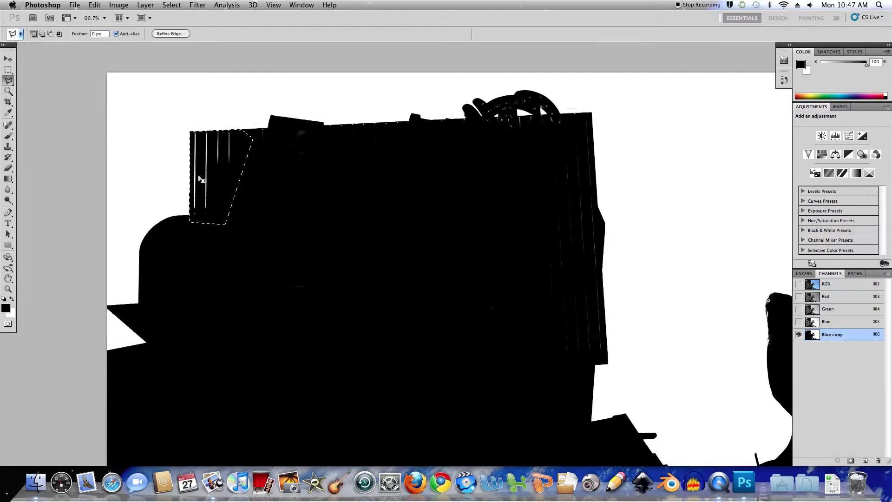
- Paint the white streaks inside the selection black with the Brush
left_click(8, 136)
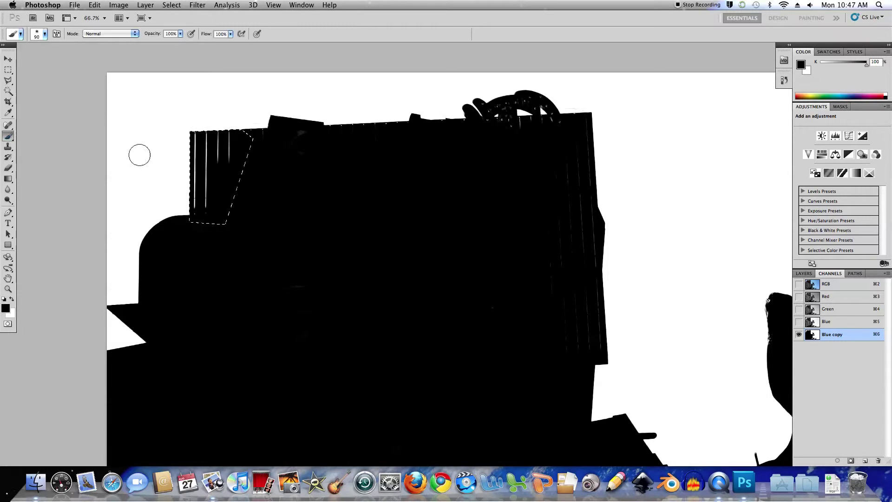
left_click_drag(208, 176, 198, 188)
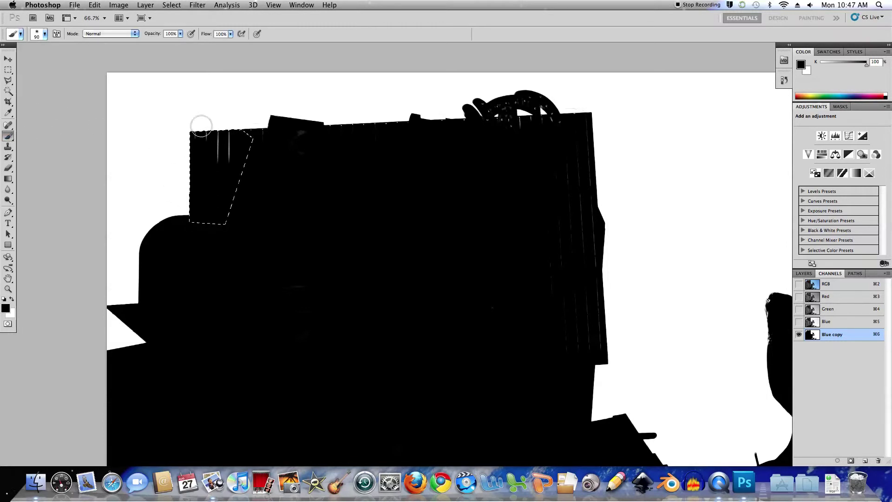
mouse_move(195, 153)
left_mouse_down()
mouse_move(213, 133)
mouse_move(231, 150)
left_mouse_up()
- Deselect the polygon and zoom in to 200% on the statue's lower hand
key("super+d")
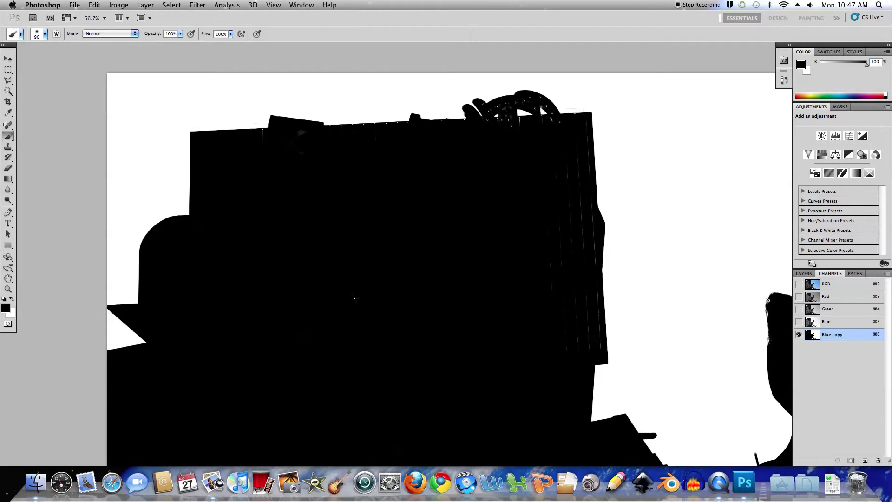
key("super+minus")
key("super+minus")
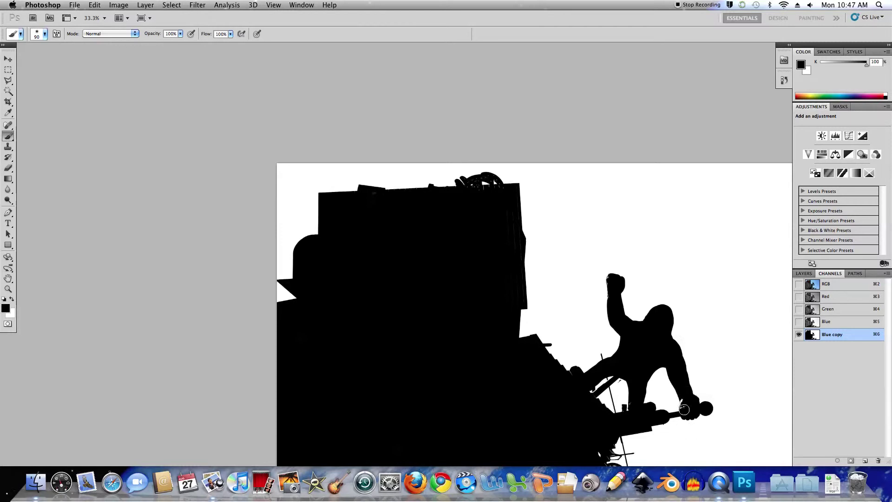
key("super+plus")
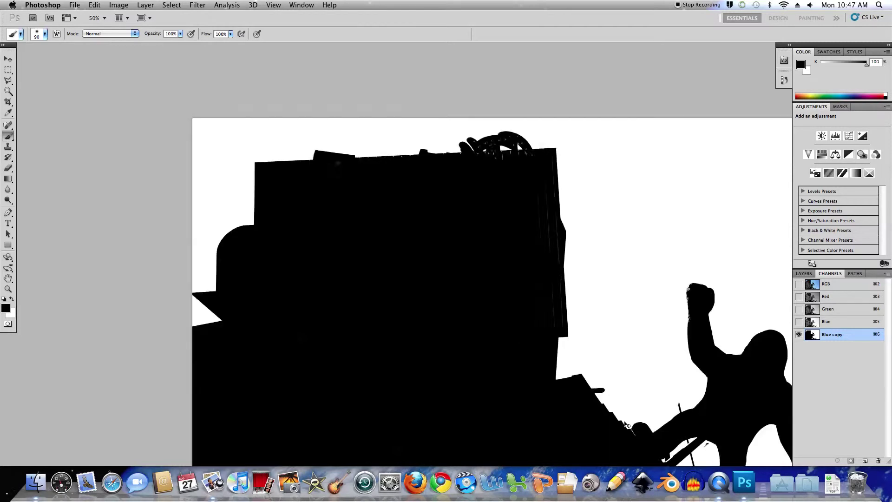
left_click_drag(644, 339, 434, 211)
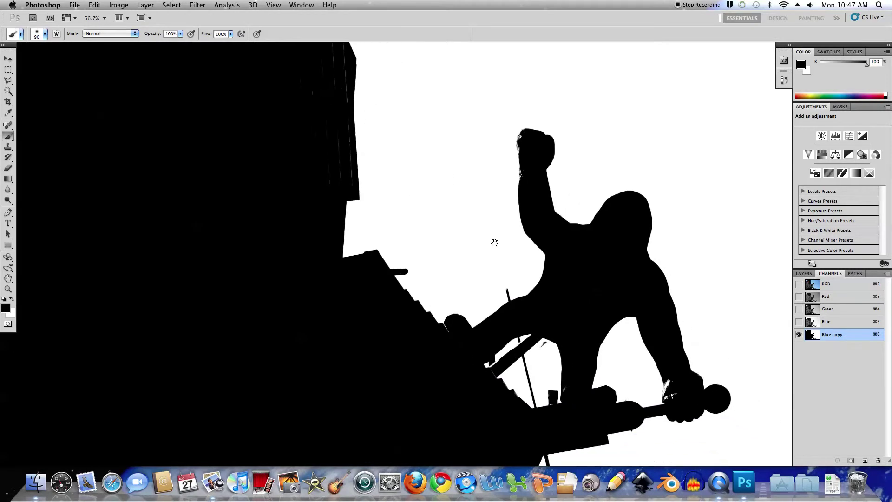
scroll(497, 246, "down", 3)
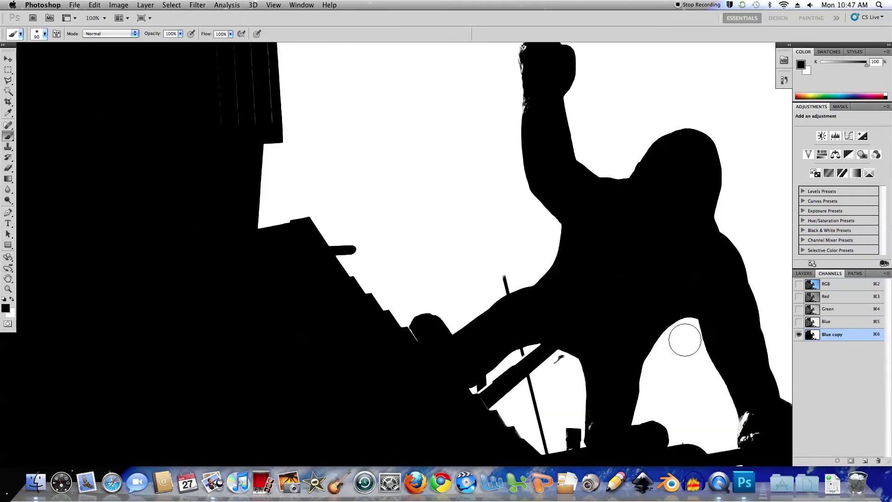
key("super+plus")
key("super+plus")
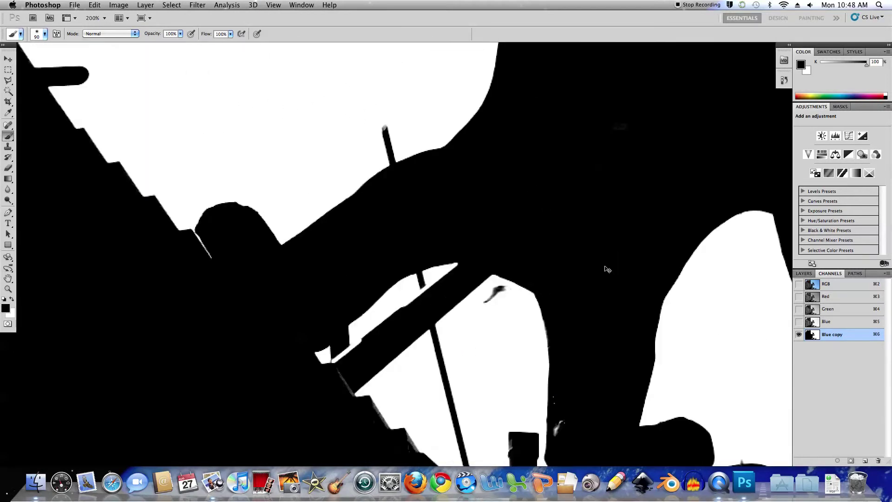
mouse_move(609, 323)
left_mouse_down()
mouse_move(552, 238)
mouse_move(484, 163)
mouse_move(411, 172)
left_mouse_up()
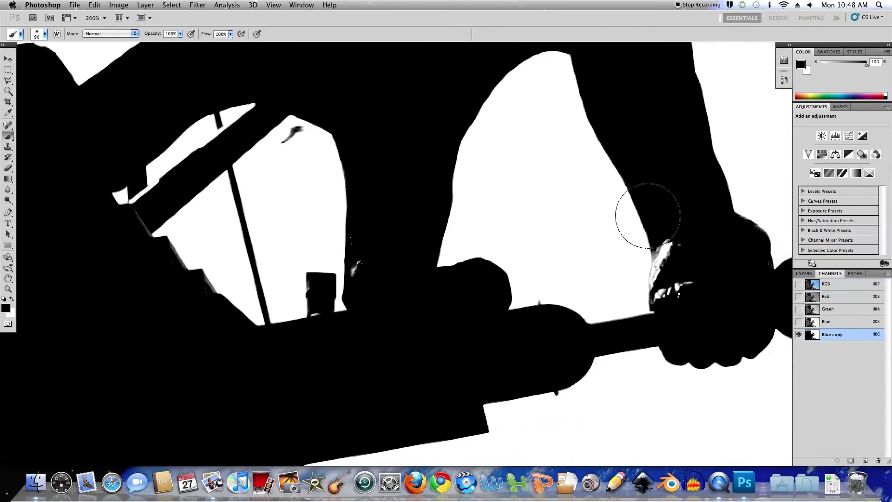
- Shrink the brush to 15 px and paint the white specks on the hand black
key("bracketleft")
key("bracketleft")
key("bracketleft")
key("bracketleft")
key("bracketleft")
key("bracketleft")
key("bracketleft")
key("bracketleft")
key("bracketleft")
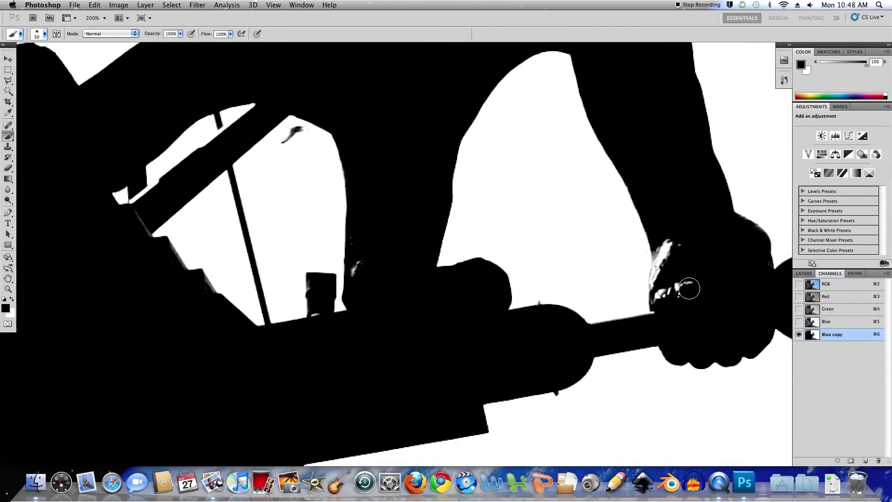
left_click_drag(688, 285, 678, 291)
key("bracketleft")
left_click_drag(669, 243, 659, 292)
key("bracketleft")
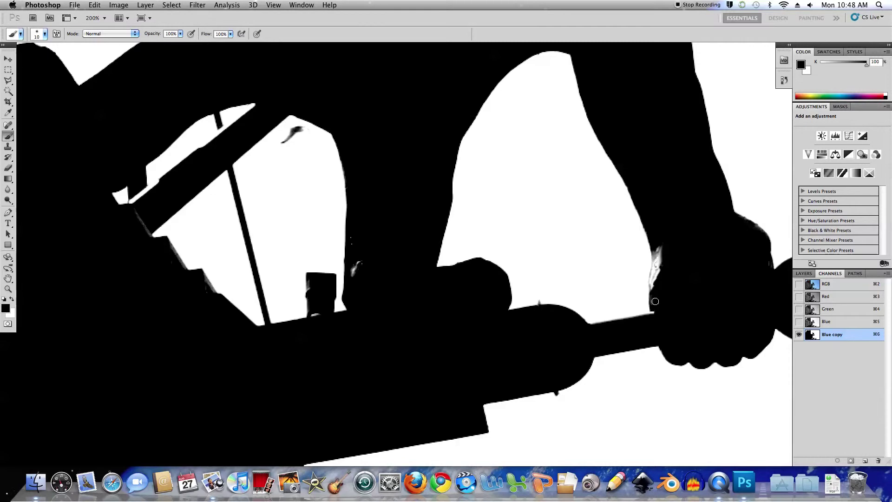
mouse_move(658, 282)
left_mouse_down()
mouse_move(660, 246)
mouse_move(654, 288)
left_mouse_up()
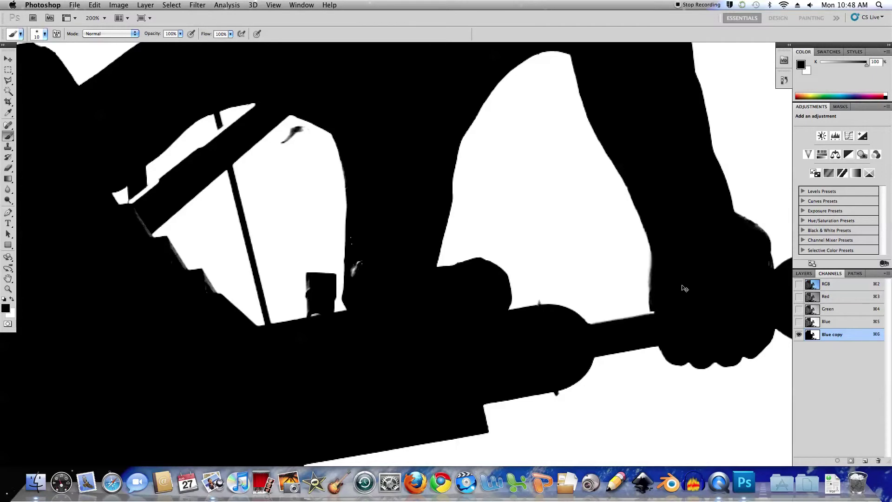
- Zoom back out to 33.3% to show the whole image
key("super+minus")
key("super+minus")
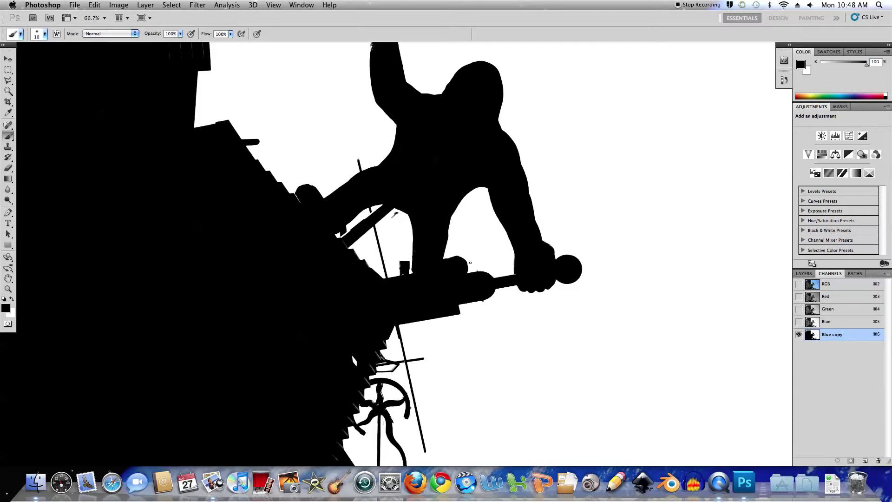
key("super+minus")
key("super+minus")
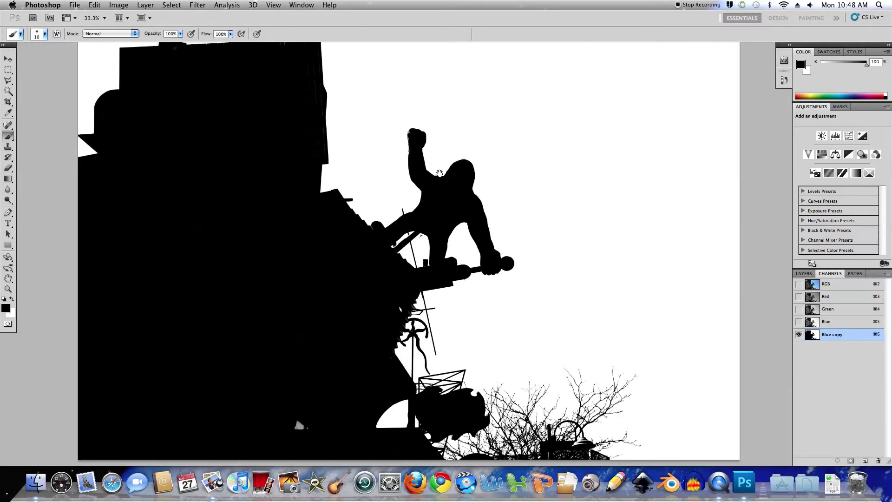
left_click_drag(437, 166, 447, 203)
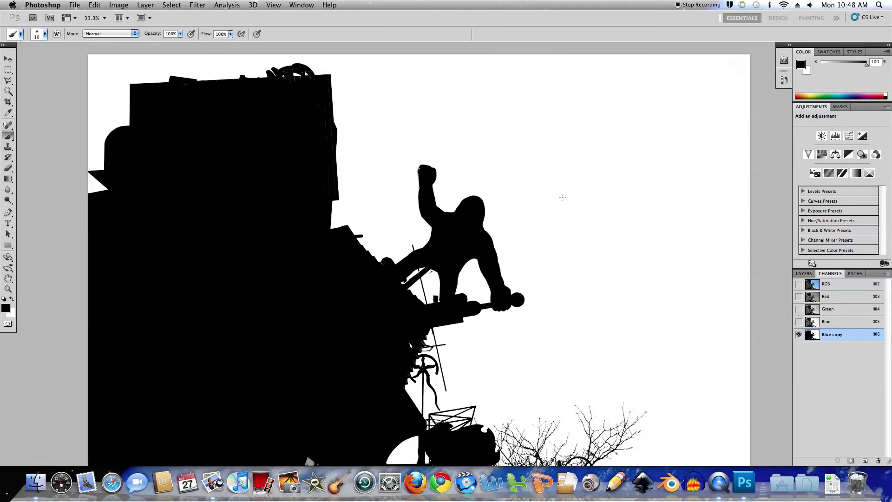
- Select the white sky with the Magic Wand
left_click(10, 94)
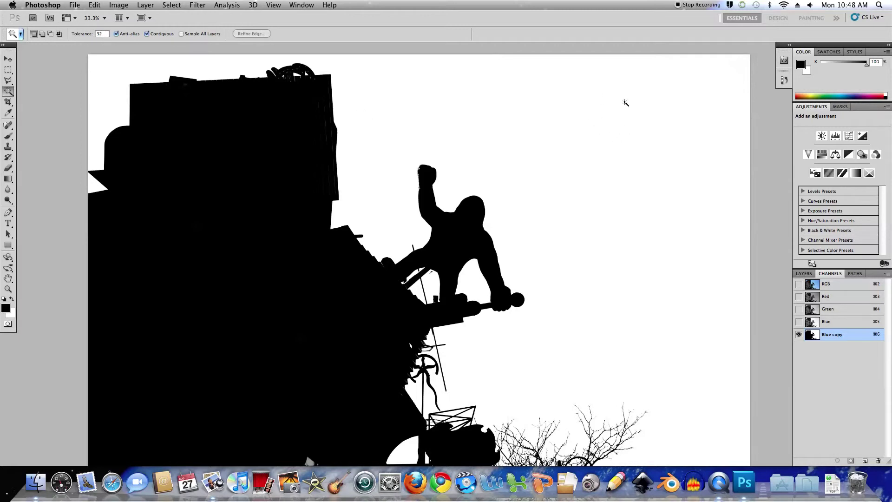
left_click(615, 127)
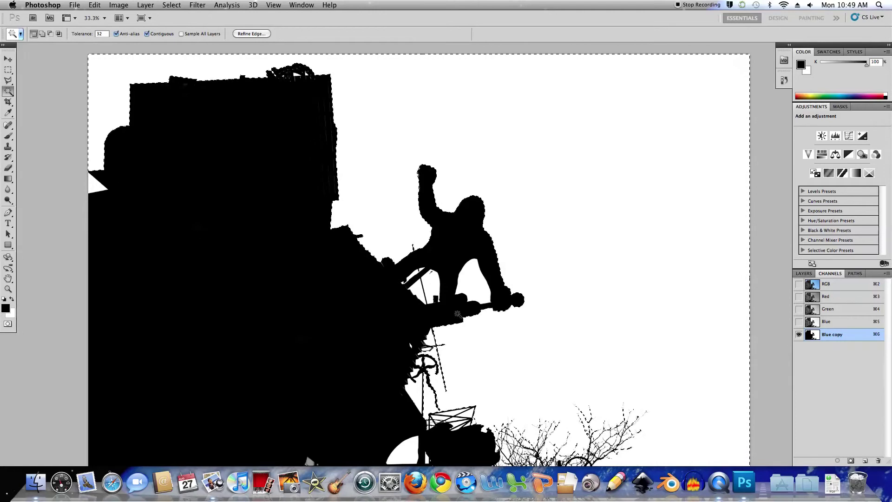
left_click_drag(514, 353, 504, 269)
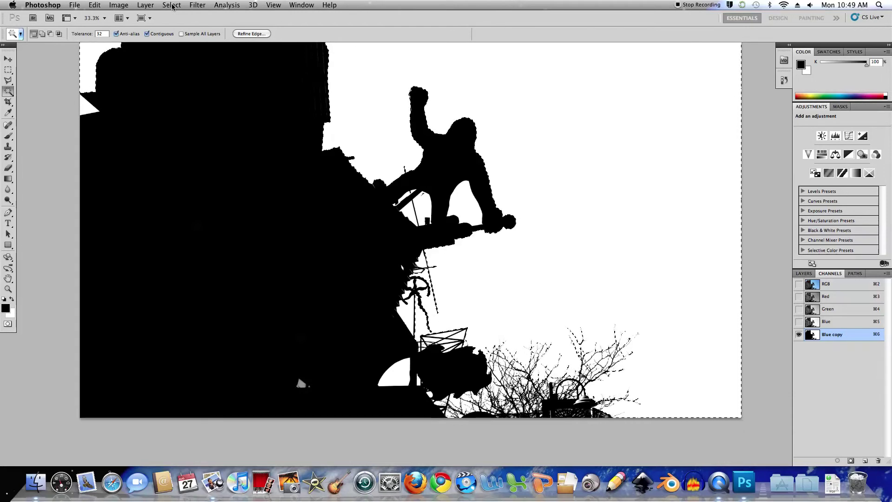
- Extend the selection with Select > Similar to catch gaps between the branches
left_click(172, 7)
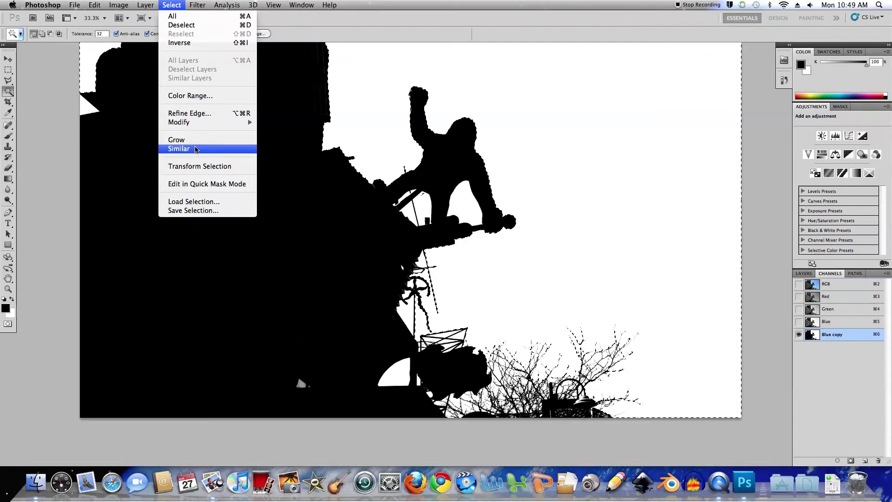
left_click(196, 149)
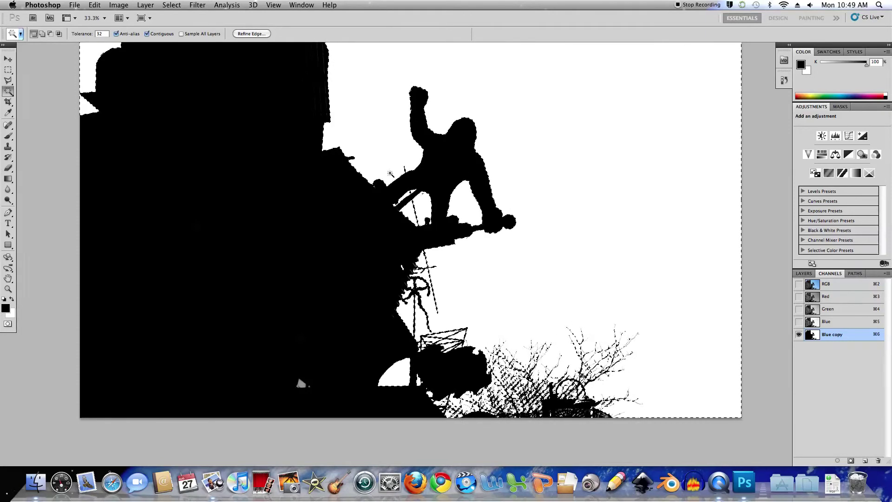
left_click_drag(249, 129, 288, 189)
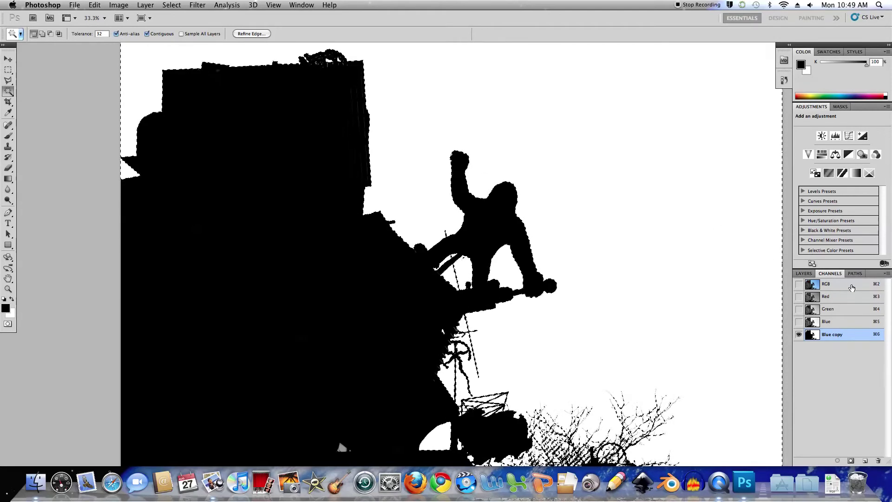
- Switch to the colour composite, inverse the selection, hide its outline and zoom out to 25%
left_click(845, 286)
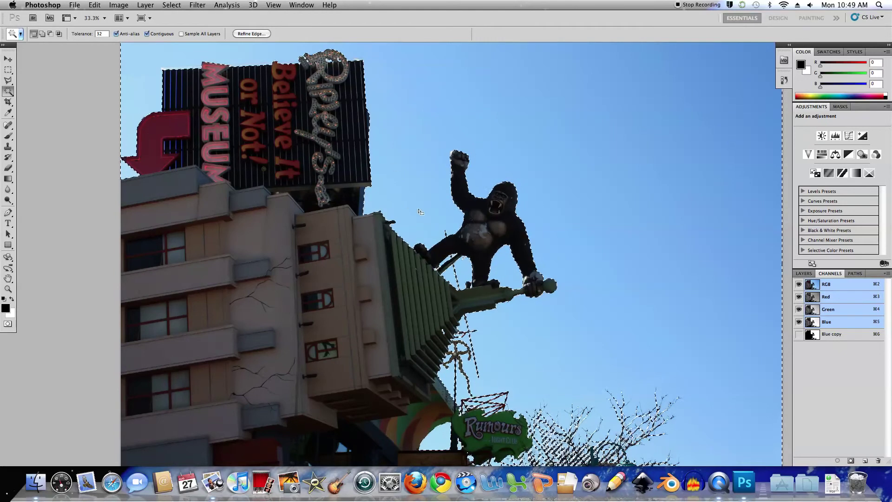
left_click(171, 5)
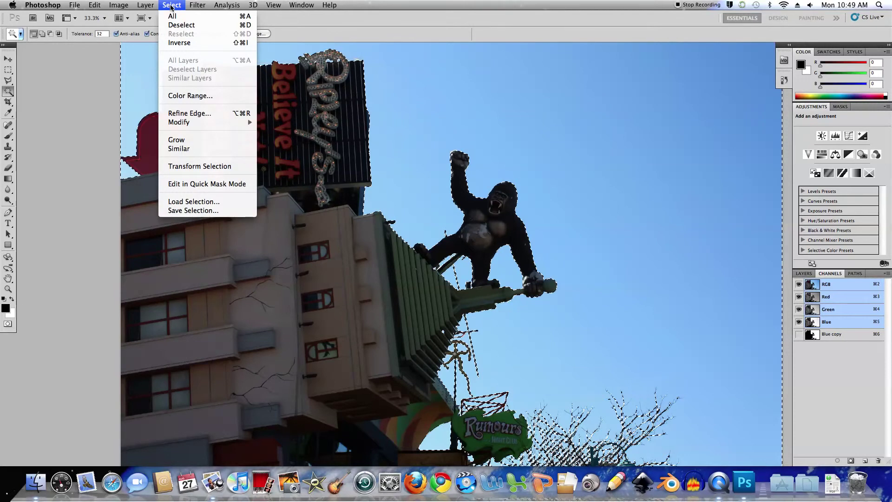
left_click(182, 43)
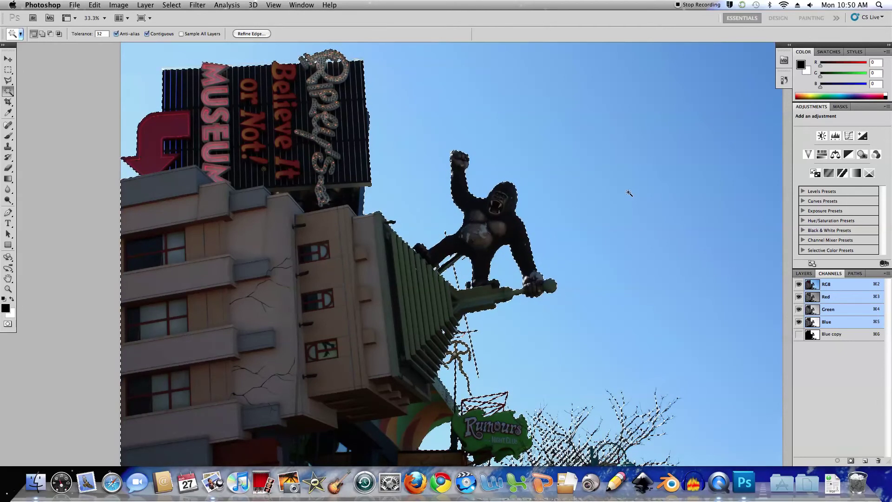
key("super+d")
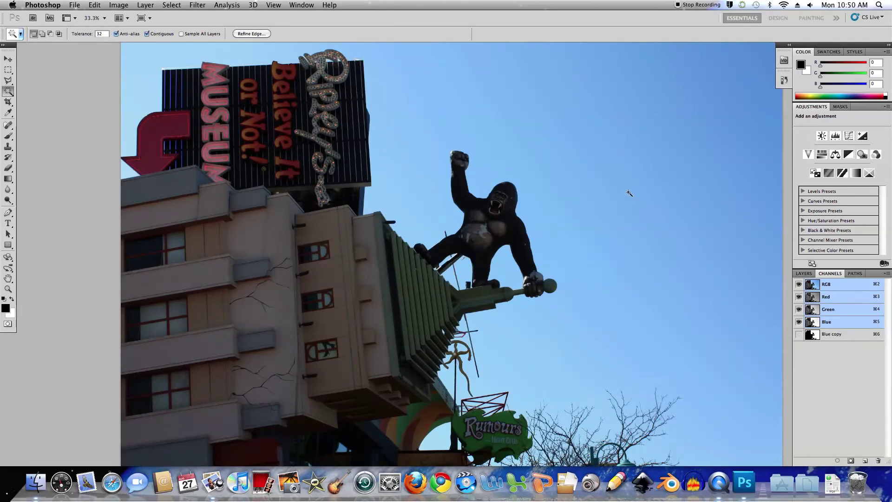
key("super+minus")
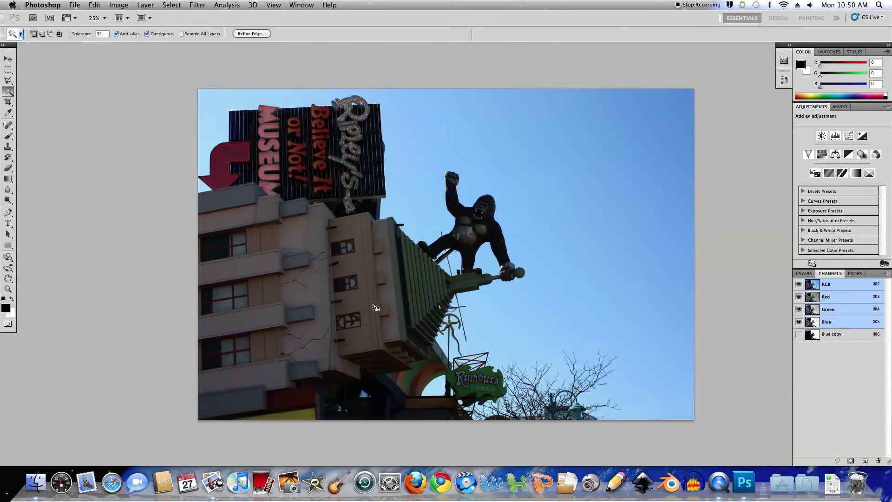
- Apply Levels with input values 16, 2.23 and 220 to the selected silhouettes
left_click(122, 6)
mouse_move(135, 36)
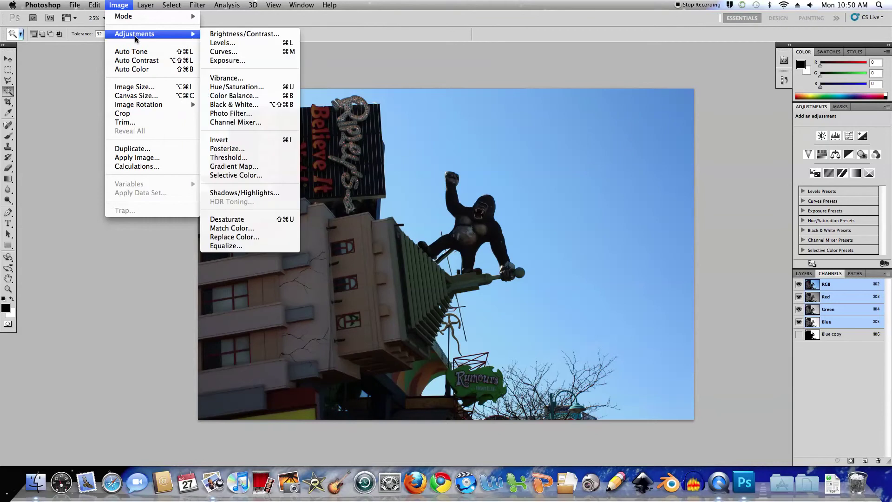
left_click(227, 44)
left_click_drag(604, 91, 644, 77)
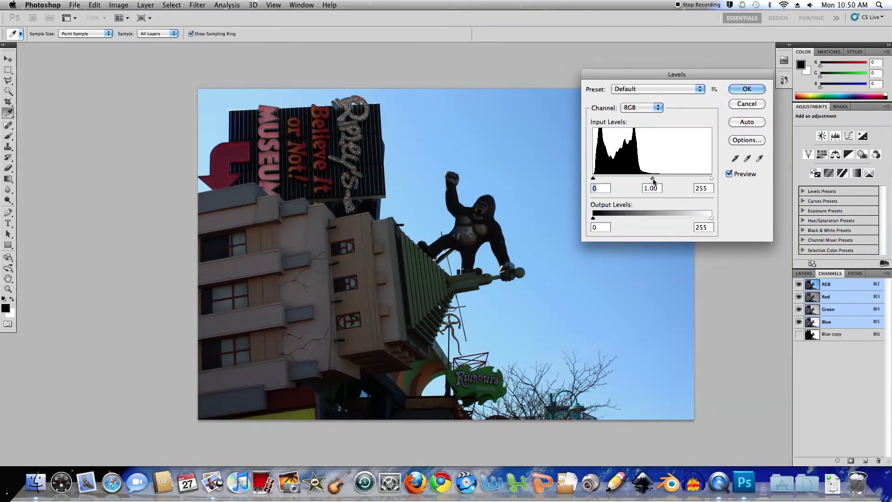
left_click_drag(653, 181, 624, 181)
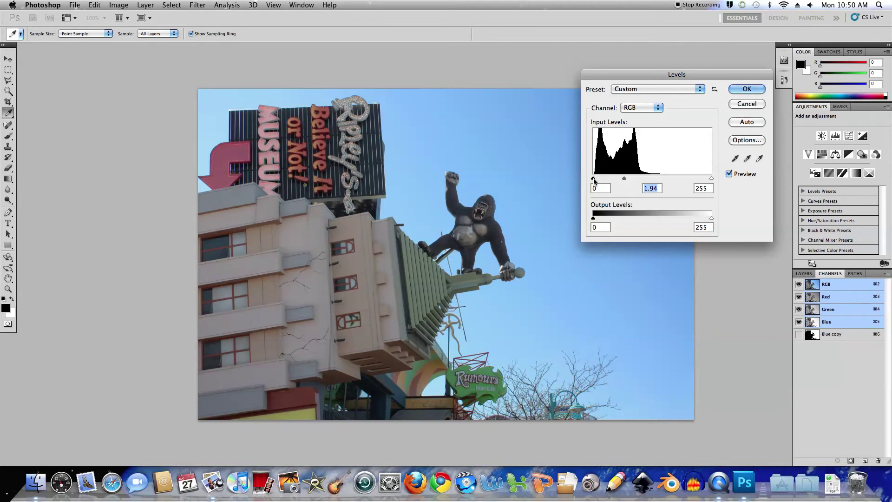
mouse_move(595, 180)
left_mouse_down()
mouse_move(629, 180)
mouse_move(601, 180)
left_mouse_up()
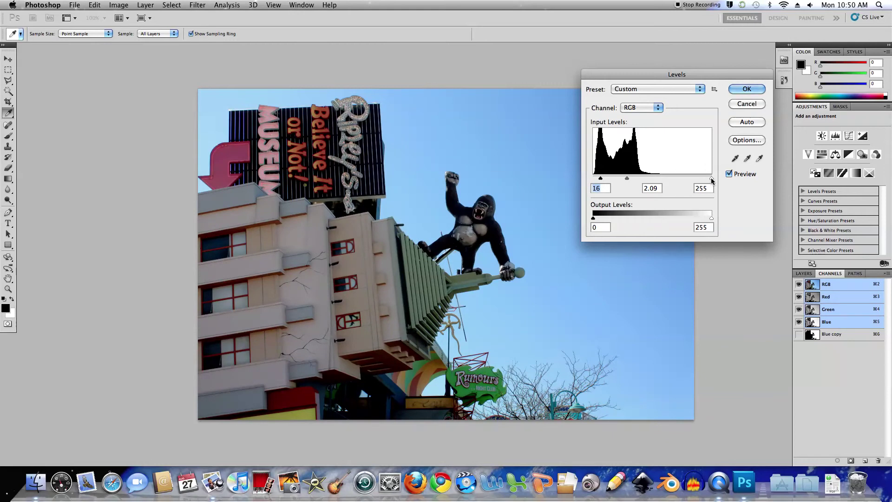
left_click_drag(711, 179, 697, 181)
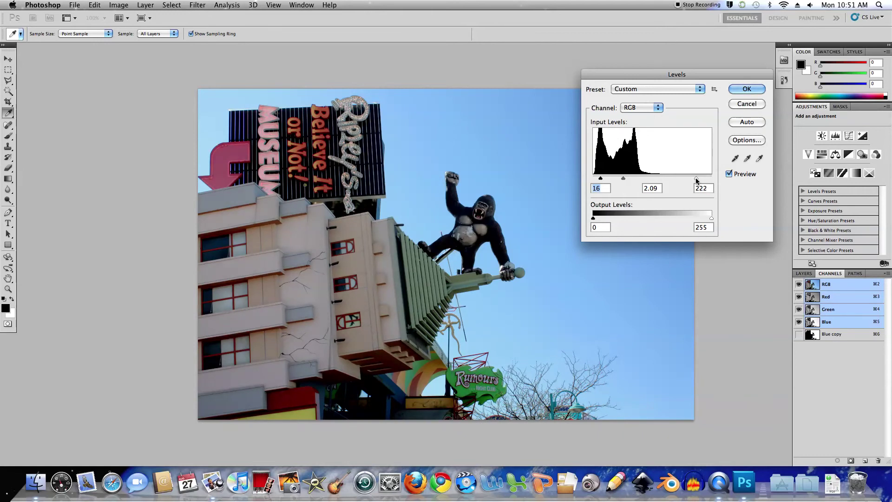
left_click_drag(697, 180, 695, 181)
left_click_drag(623, 180, 622, 182)
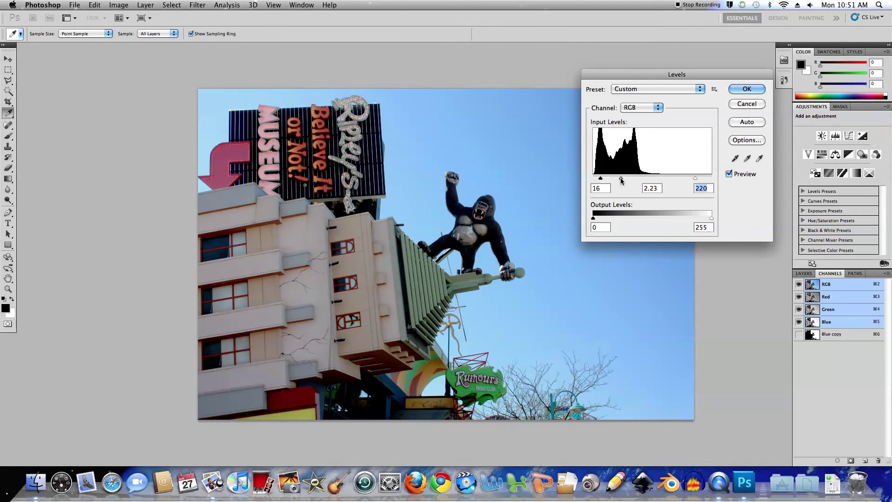
left_click(621, 181)
left_click_drag(601, 179, 600, 180)
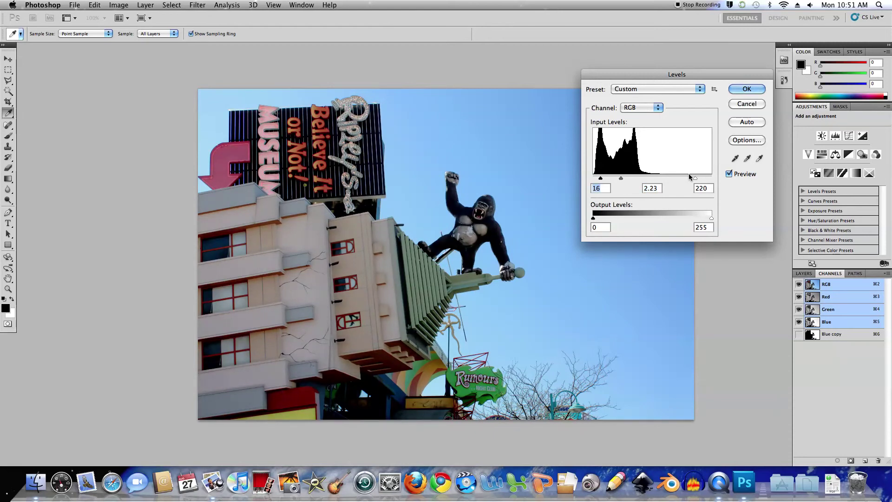
left_click(747, 89)
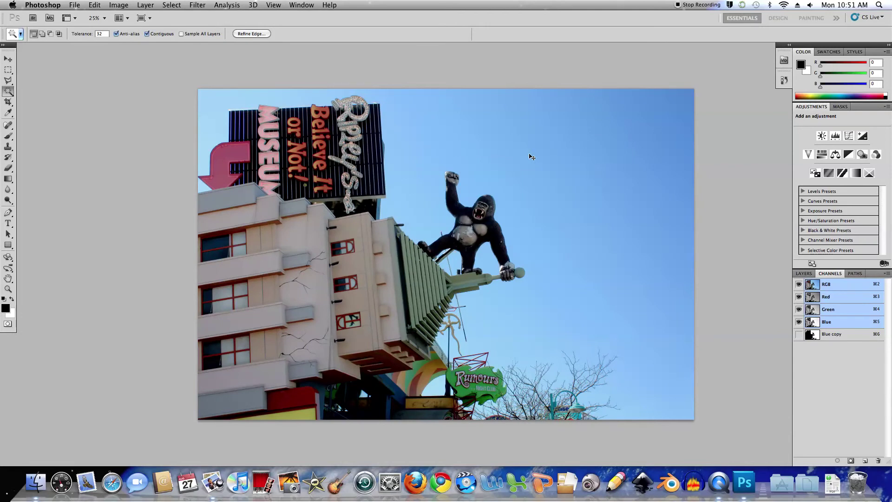
key("super+equal")
key("super+equal")
key("super+equal")
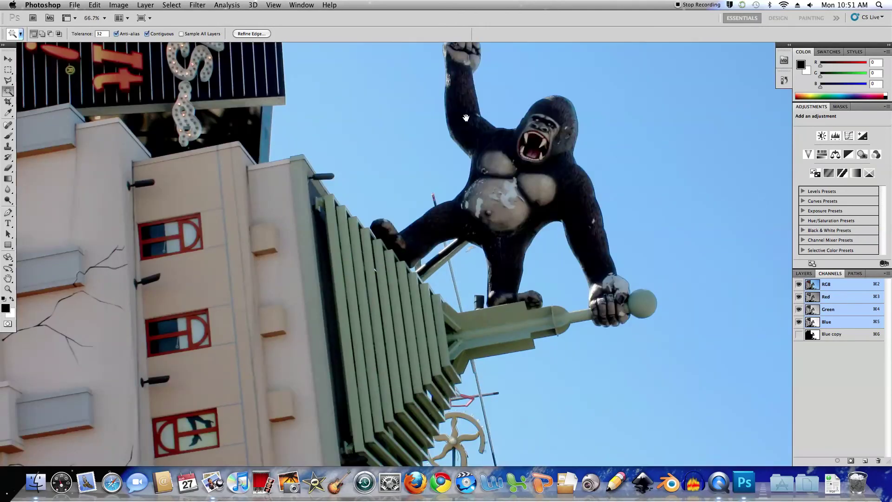
left_click_drag(467, 116, 469, 136)
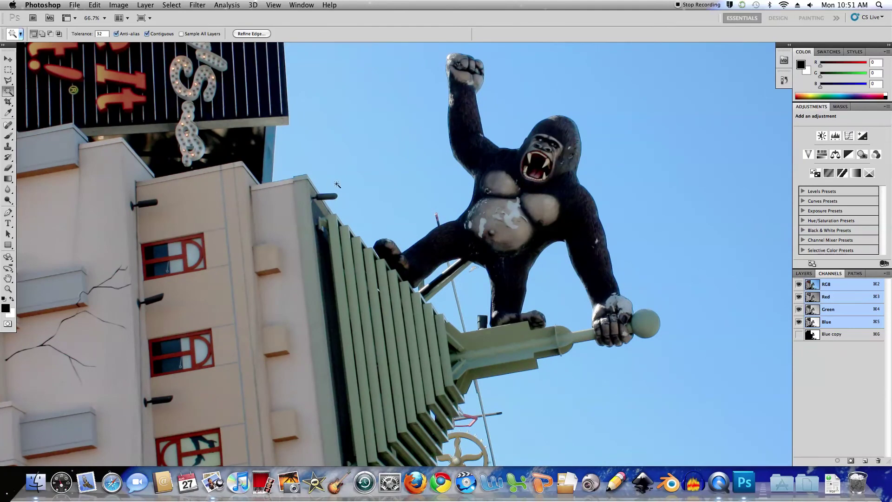
key("super+minus")
key("super+minus")
key("super+minus")
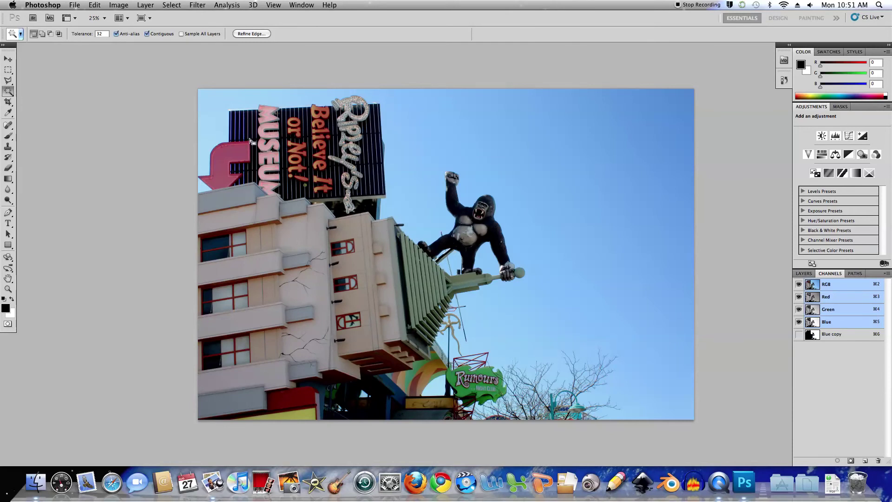
- Apply Hue/Saturation with Saturation at +42 to the non-sky selection
left_click(118, 5)
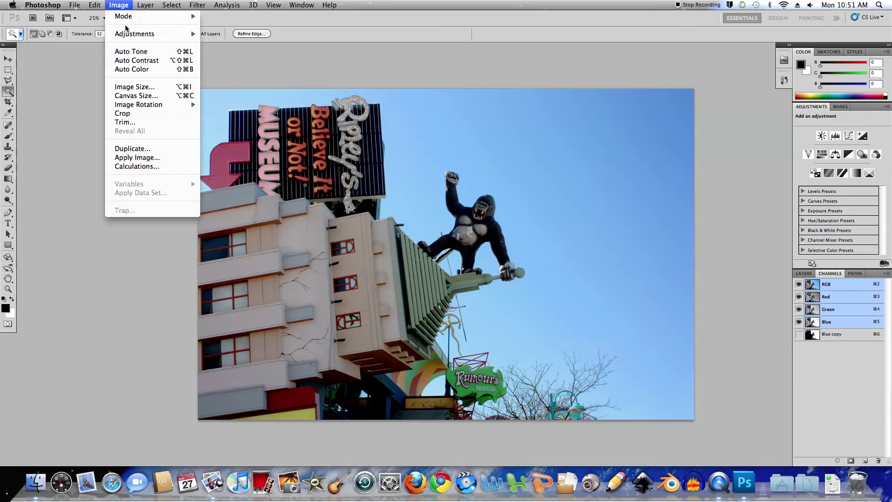
mouse_move(131, 34)
left_click(236, 87)
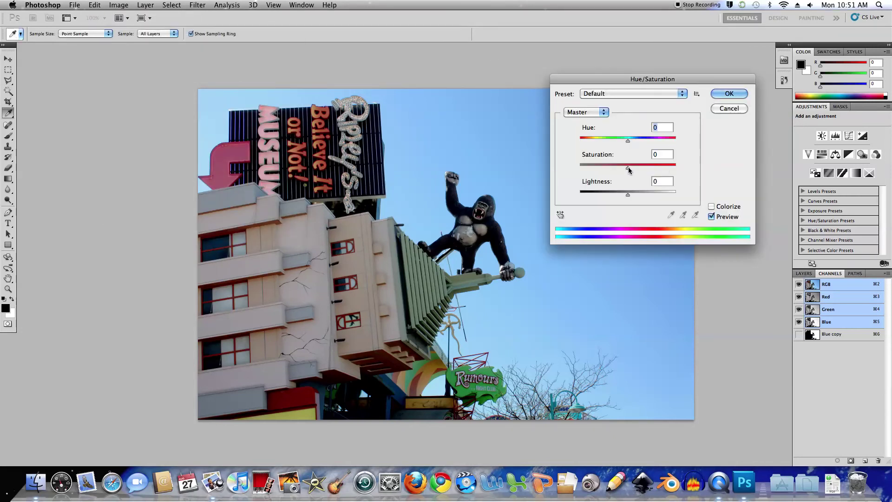
left_click_drag(628, 168, 645, 172)
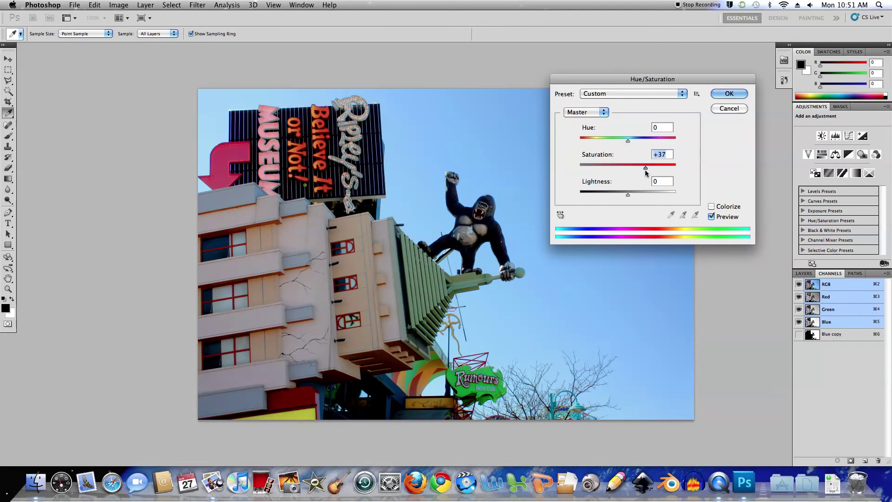
left_click_drag(645, 173, 648, 173)
left_click(728, 94)
key("w")
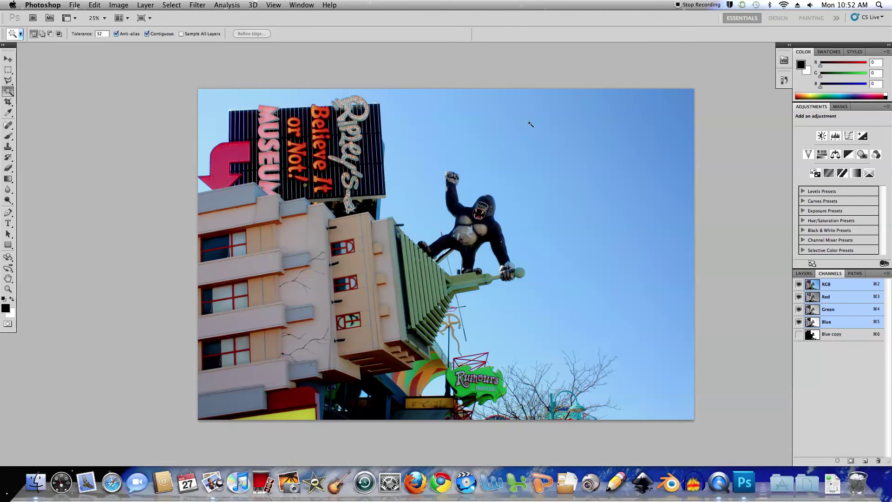
- Save the photo to the Desktop as gorilla.jpg, JPEG Quality 12 (Maximum)
left_click(76, 8)
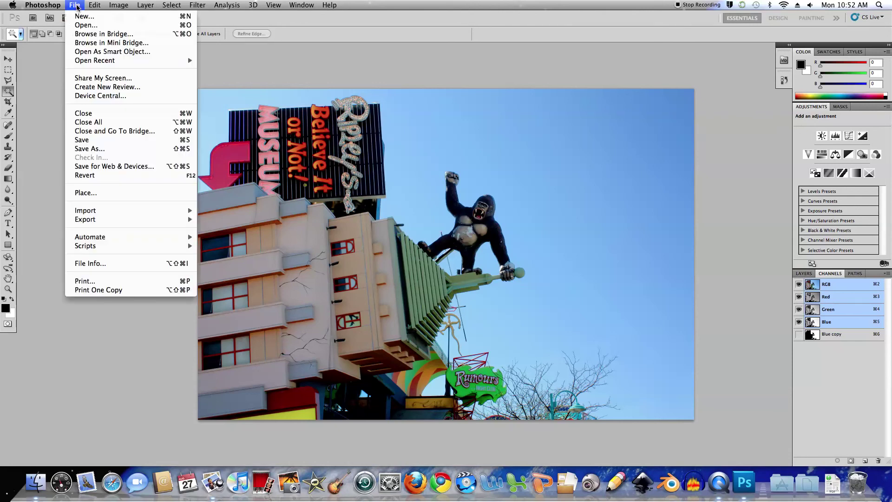
left_click(109, 140)
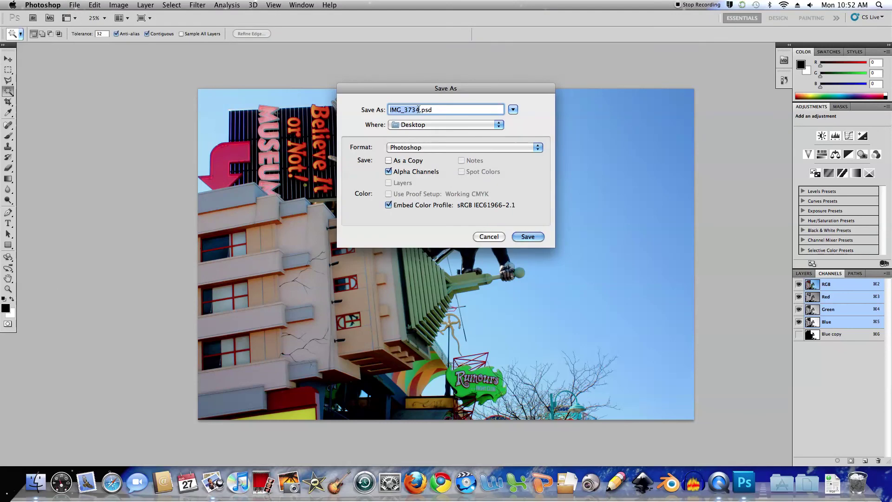
type("gorilla")
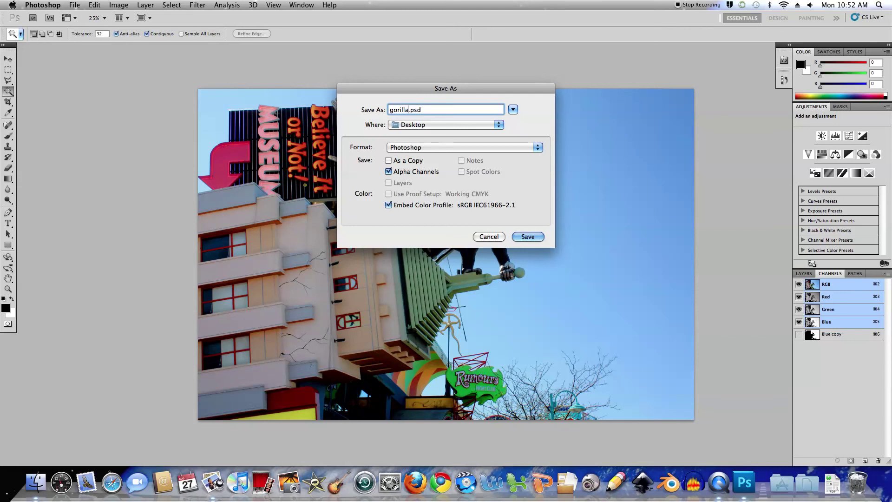
left_click(539, 148)
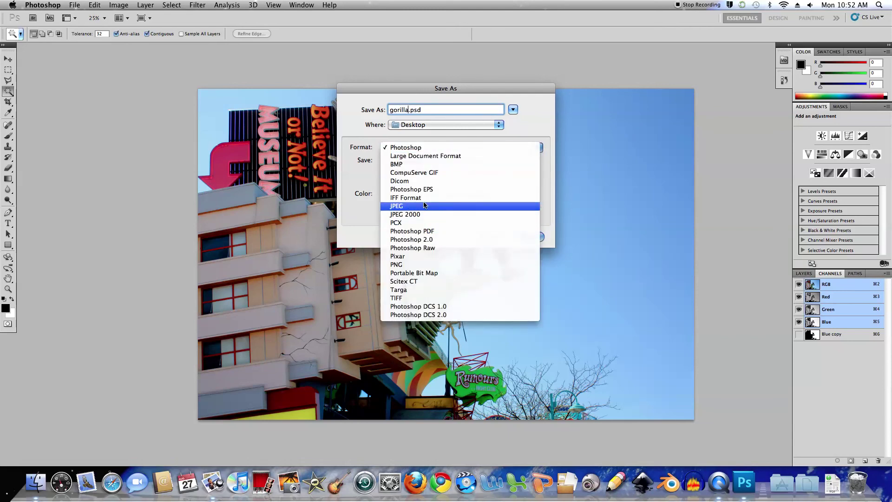
left_click(465, 206)
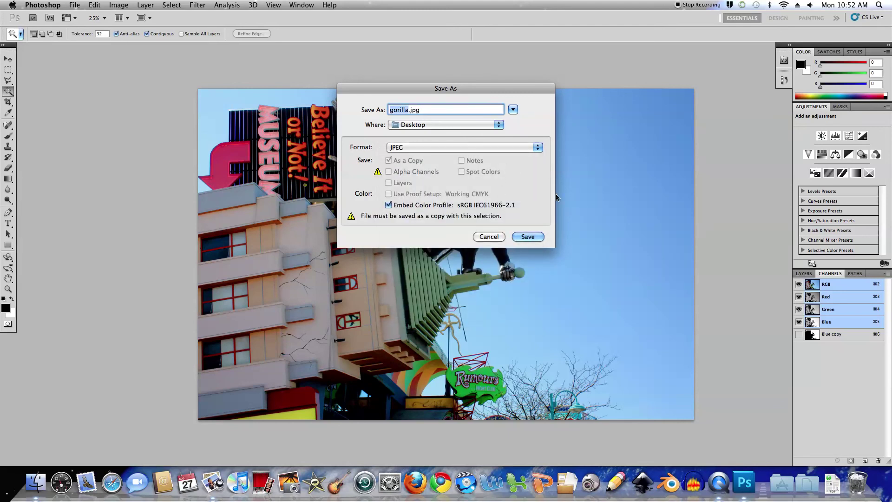
left_click(531, 238)
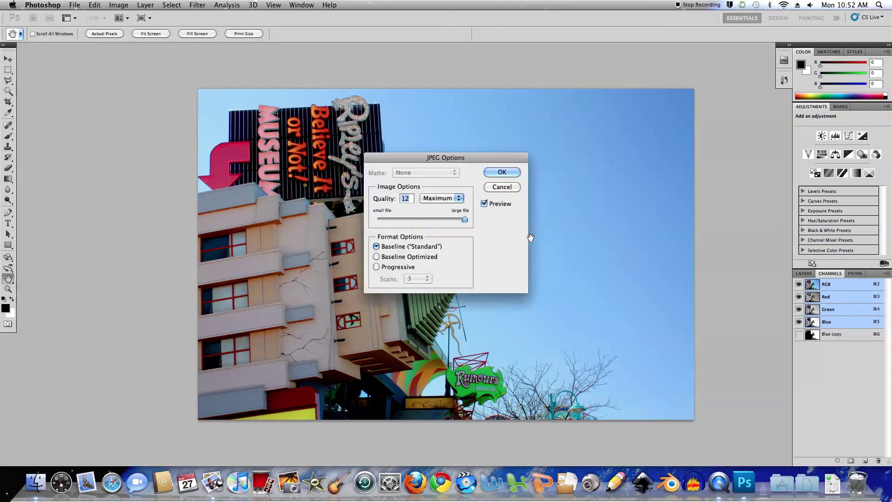
left_click(504, 174)
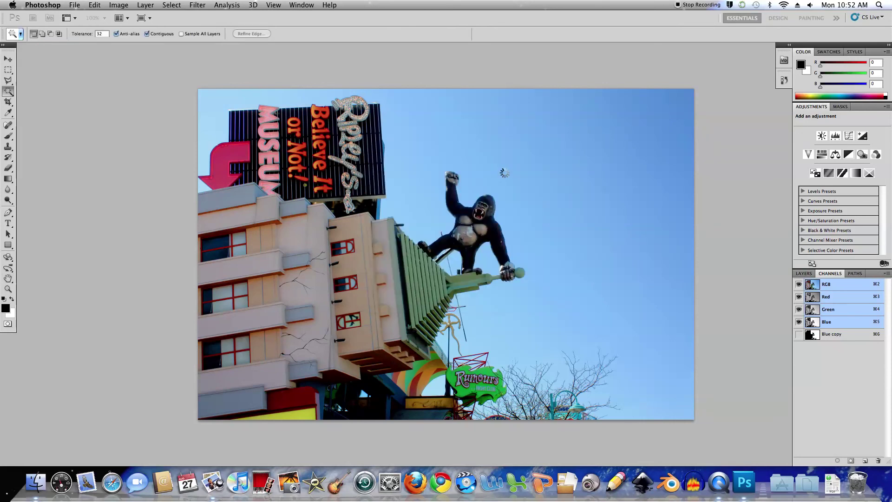